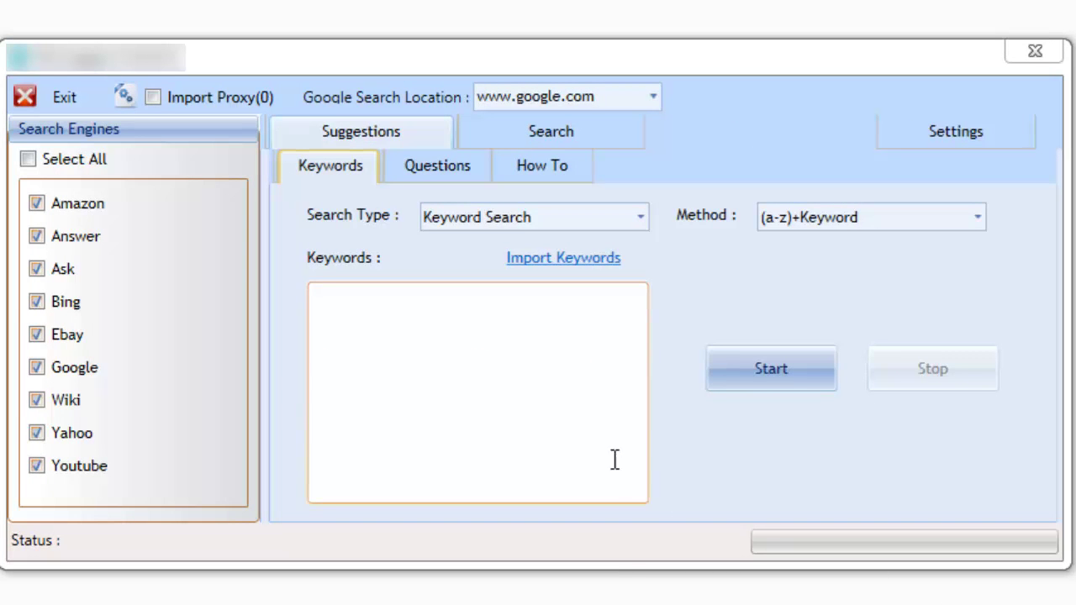
# Look through the Questions and How To options and the keyword method list without changing anything.
pyautogui.click(415, 166)
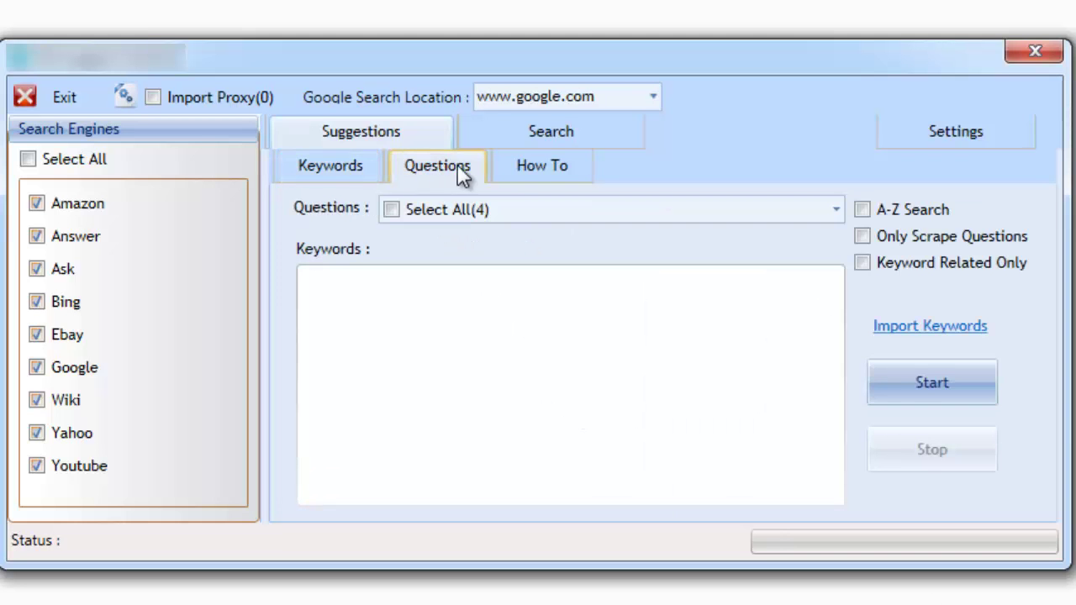
pyautogui.click(529, 166)
pyautogui.click(372, 166)
pyautogui.click(373, 165)
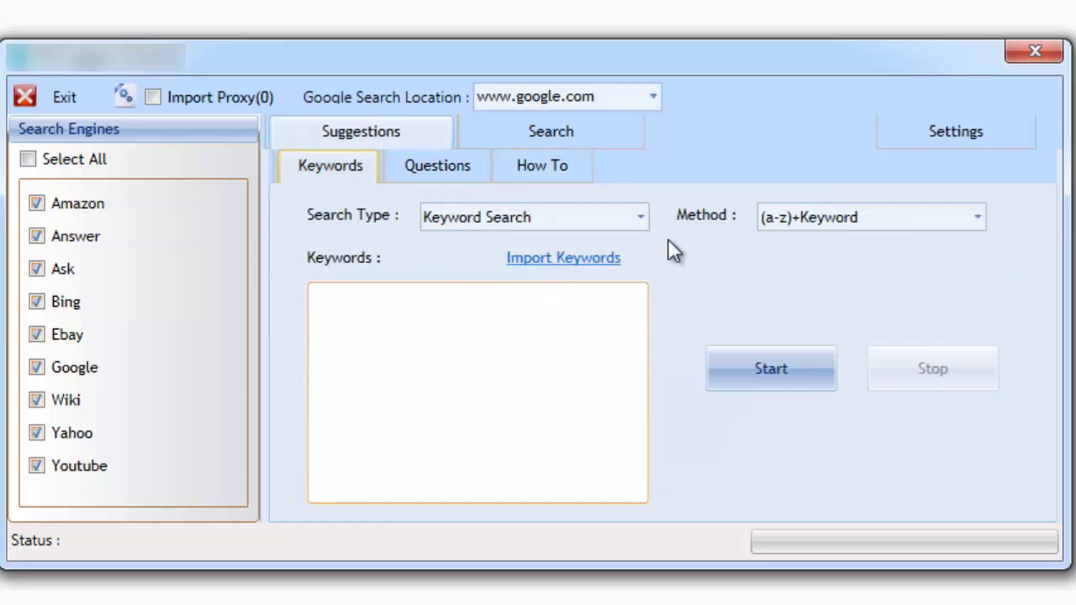
pyautogui.click(975, 219)
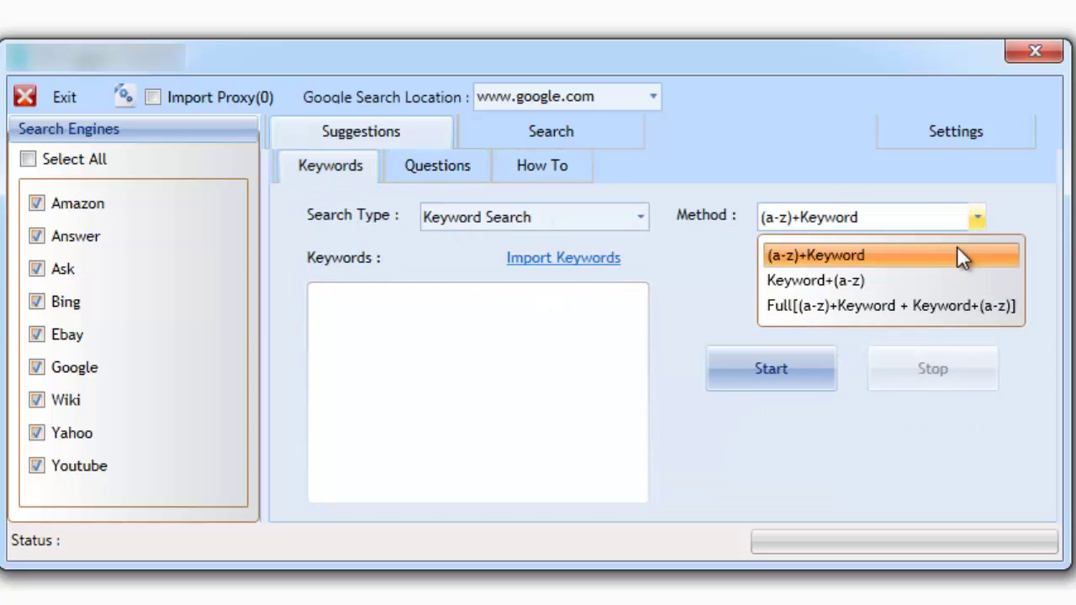
pyautogui.click(739, 305)
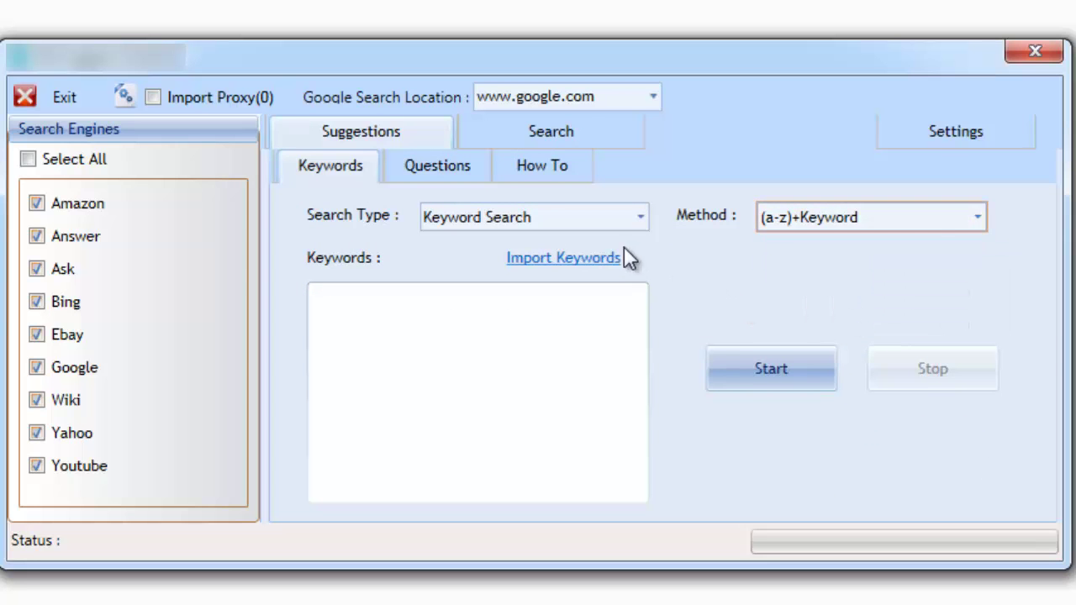
# Select all 187 question patterns on the Questions page.
pyautogui.click(477, 176)
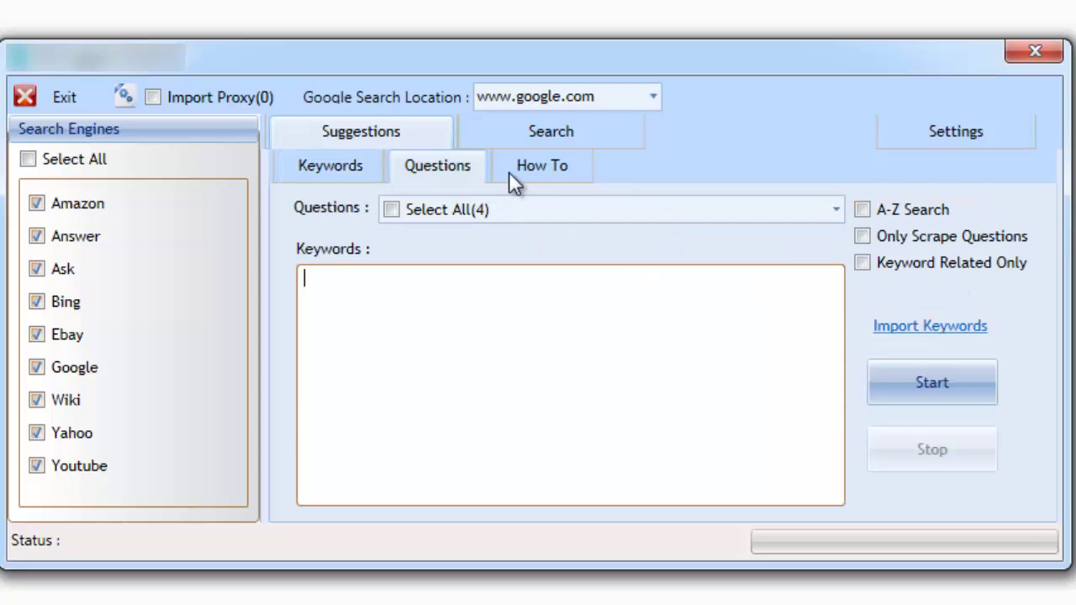
pyautogui.click(533, 168)
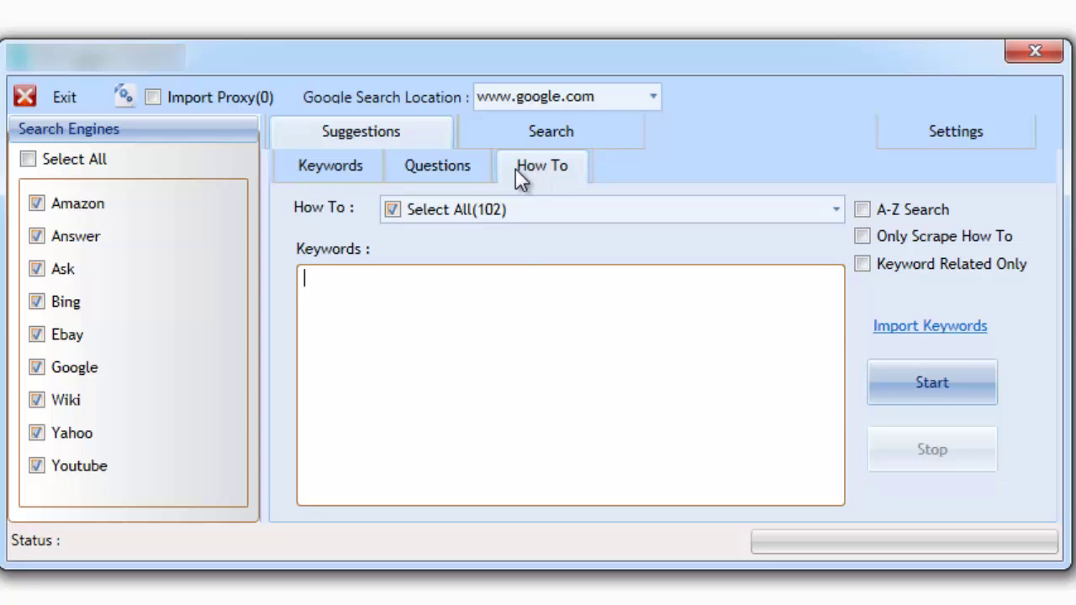
pyautogui.click(474, 169)
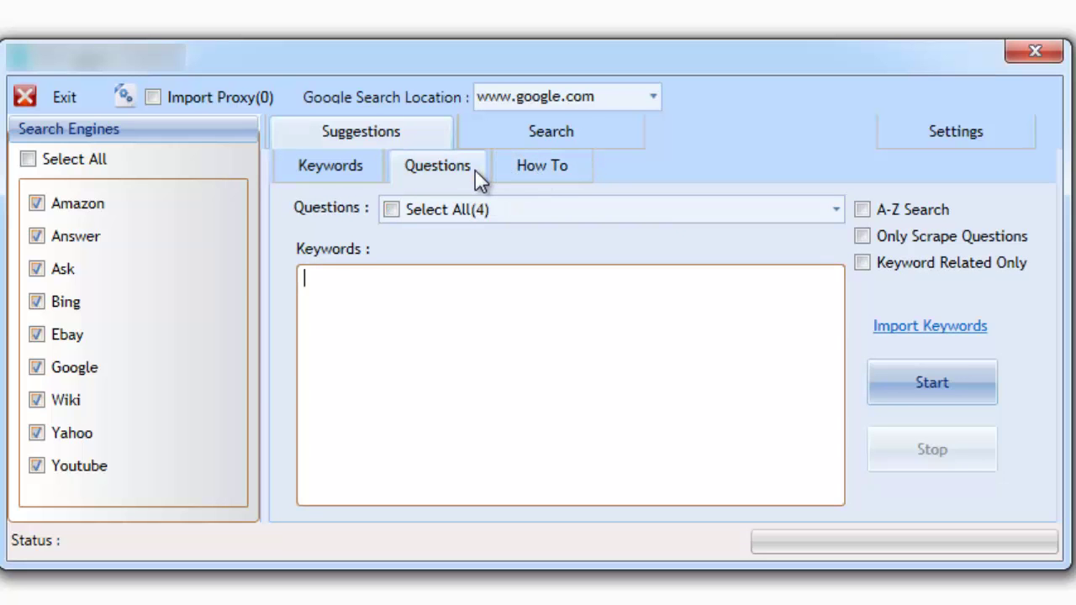
pyautogui.click(834, 208)
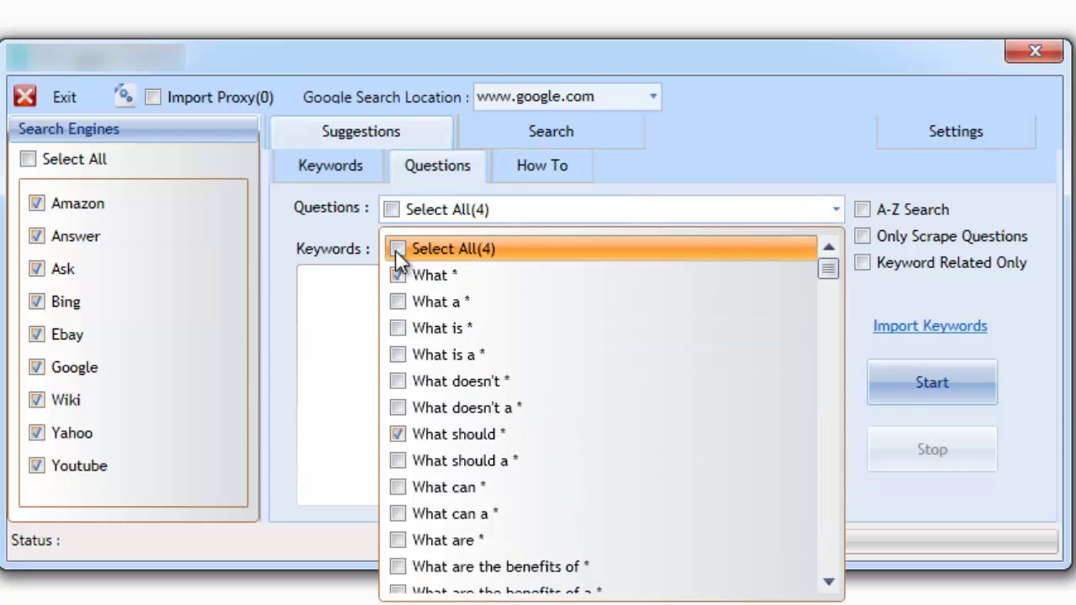
pyautogui.click(398, 249)
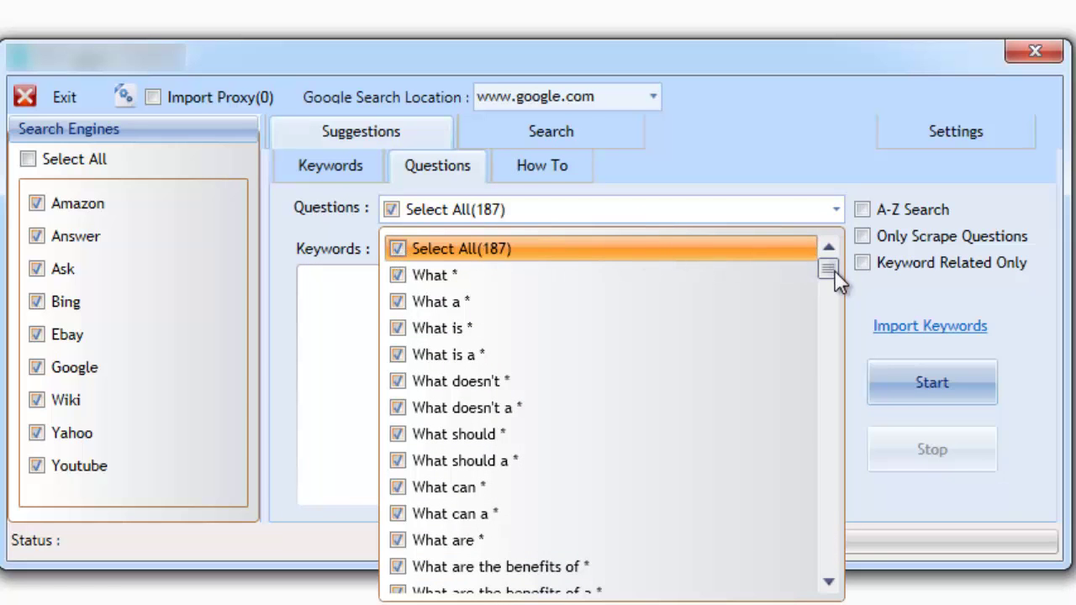
pyautogui.moveTo(834, 269); pyautogui.dragTo(832, 581)
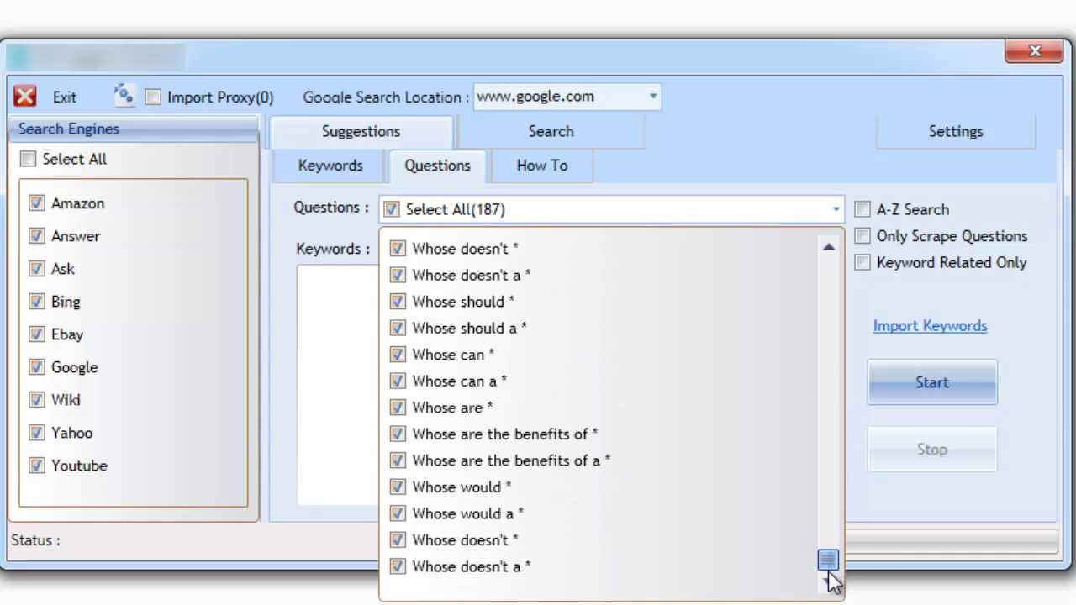
pyautogui.click(360, 380)
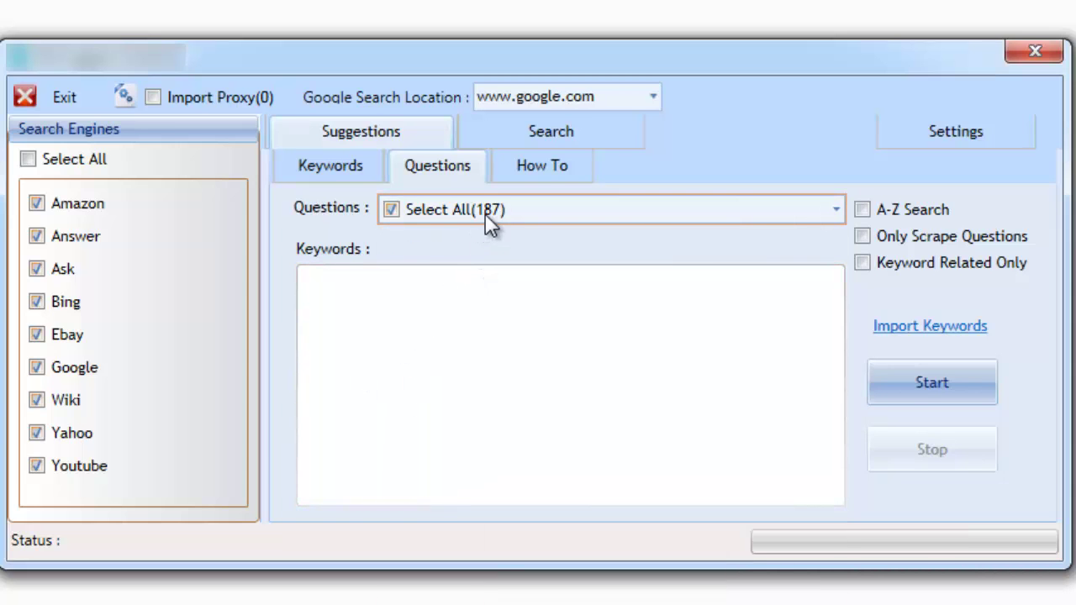
# Review the How To pattern list without changing it.
pyautogui.click(535, 174)
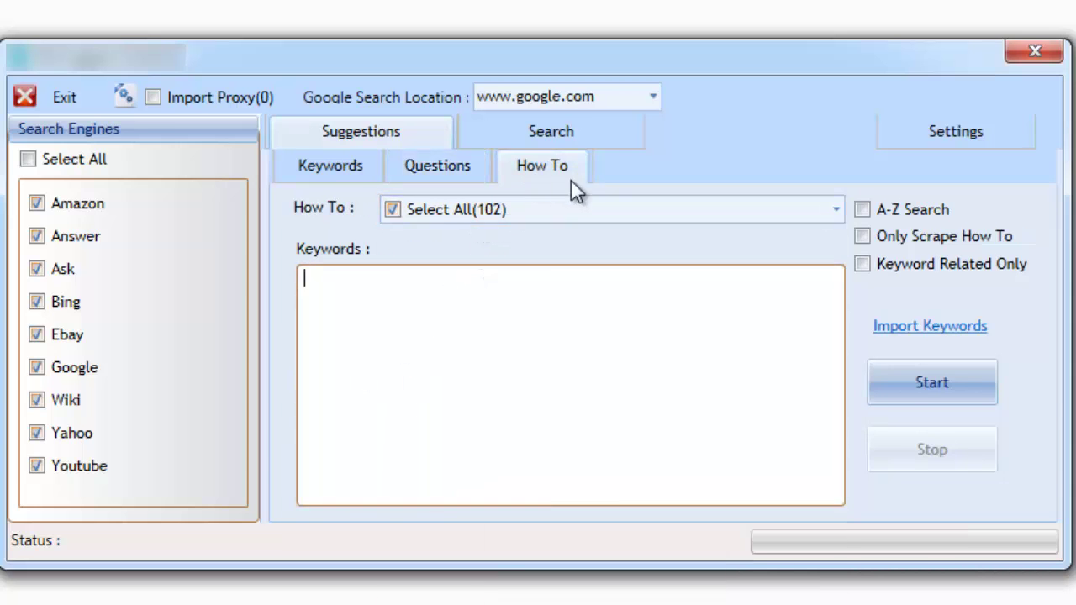
pyautogui.click(835, 209)
pyautogui.moveTo(831, 270); pyautogui.dragTo(830, 343)
pyautogui.click(900, 269)
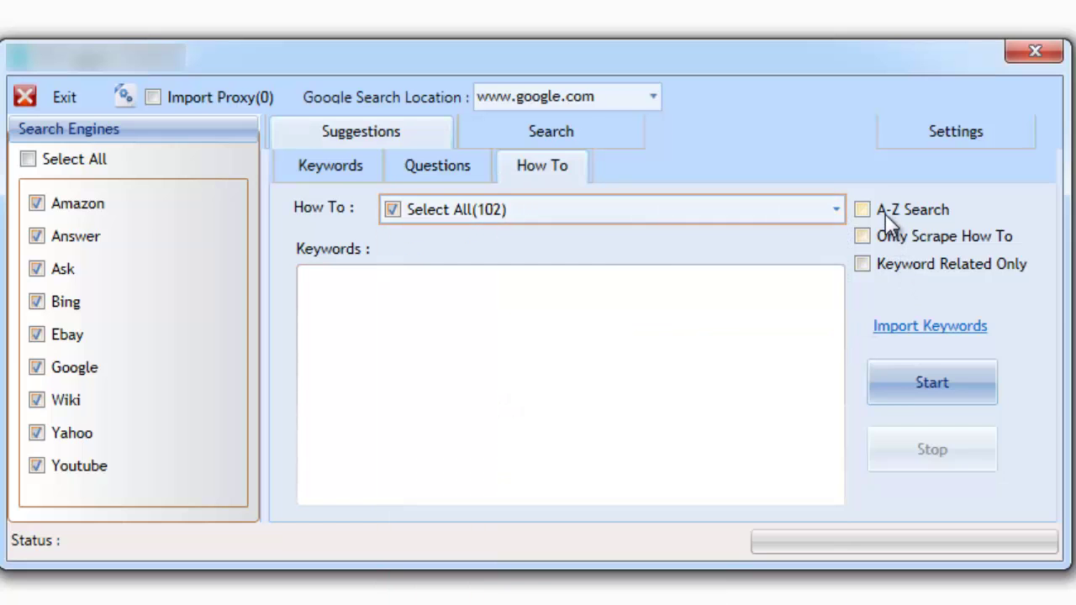
# Turn A-Z search on for How To, leave it off for Questions, and return to the keyword options.
pyautogui.click(880, 214)
pyautogui.click(468, 172)
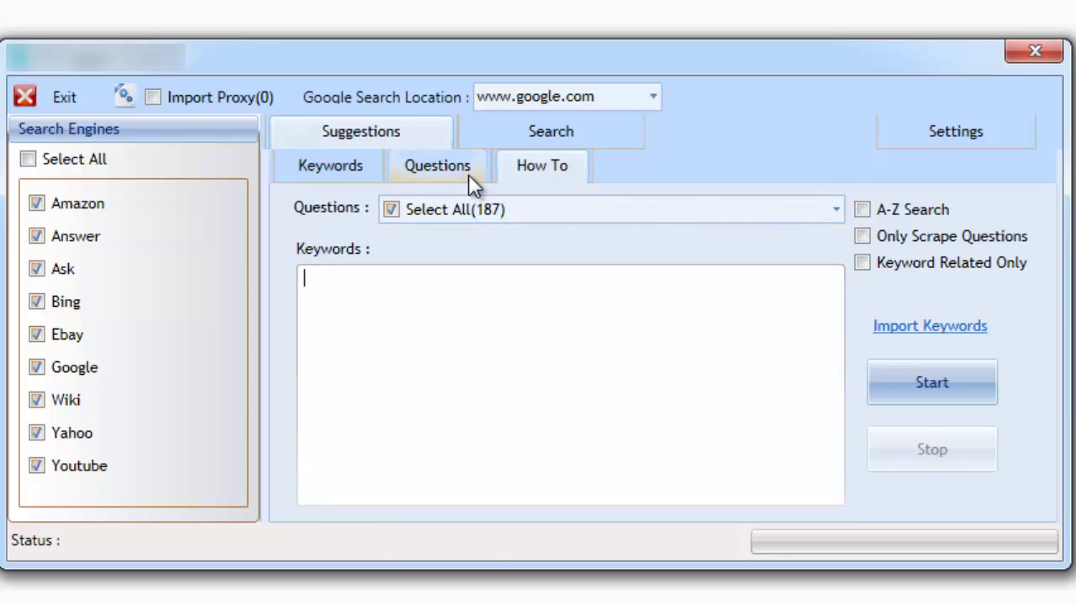
pyautogui.click(864, 211)
pyautogui.click(861, 210)
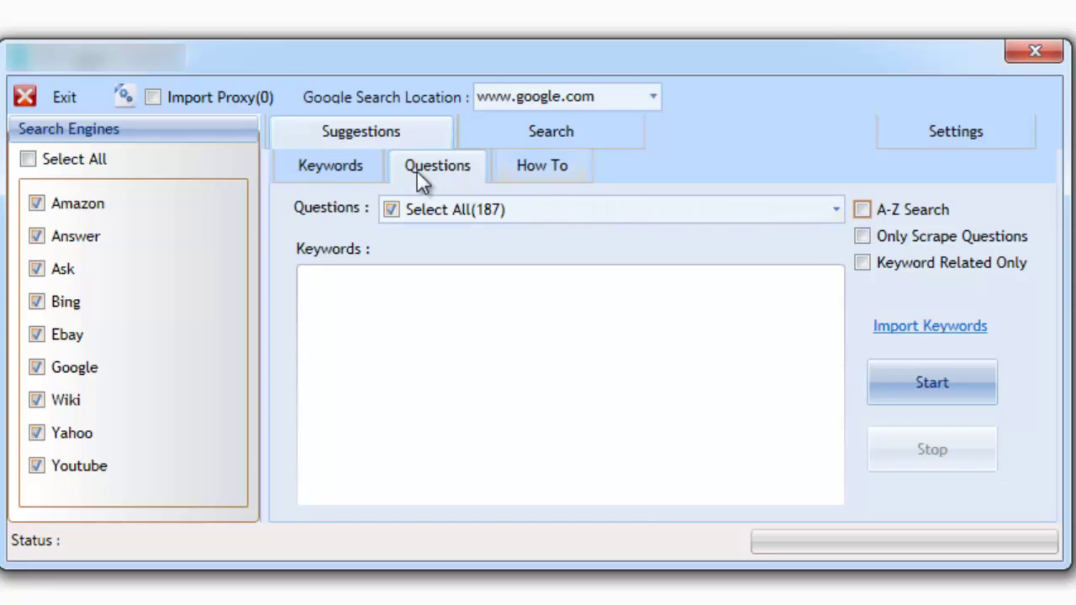
pyautogui.click(355, 168)
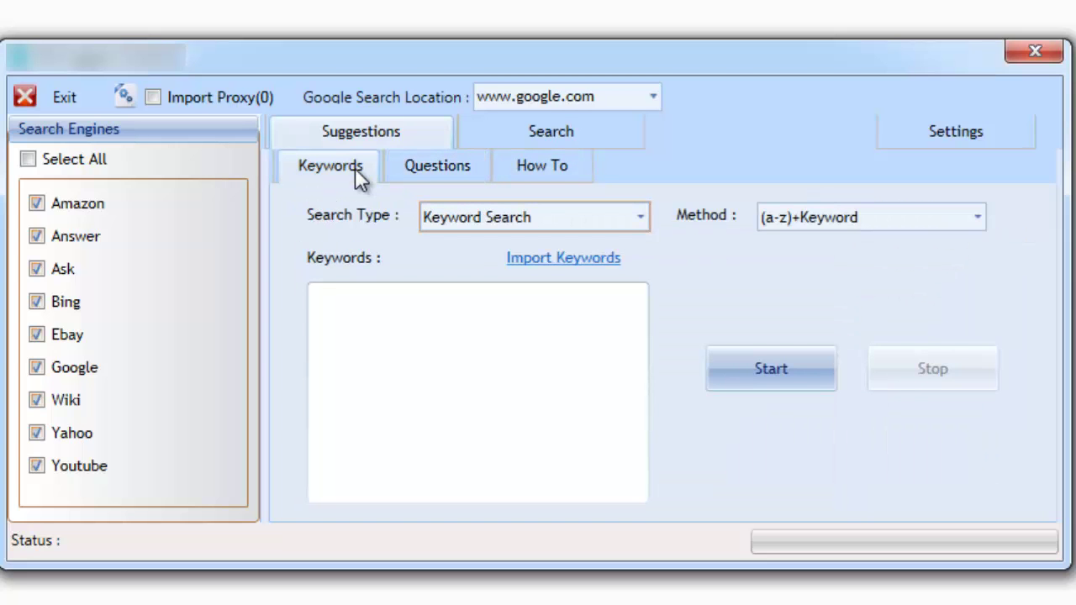
pyautogui.click(498, 133)
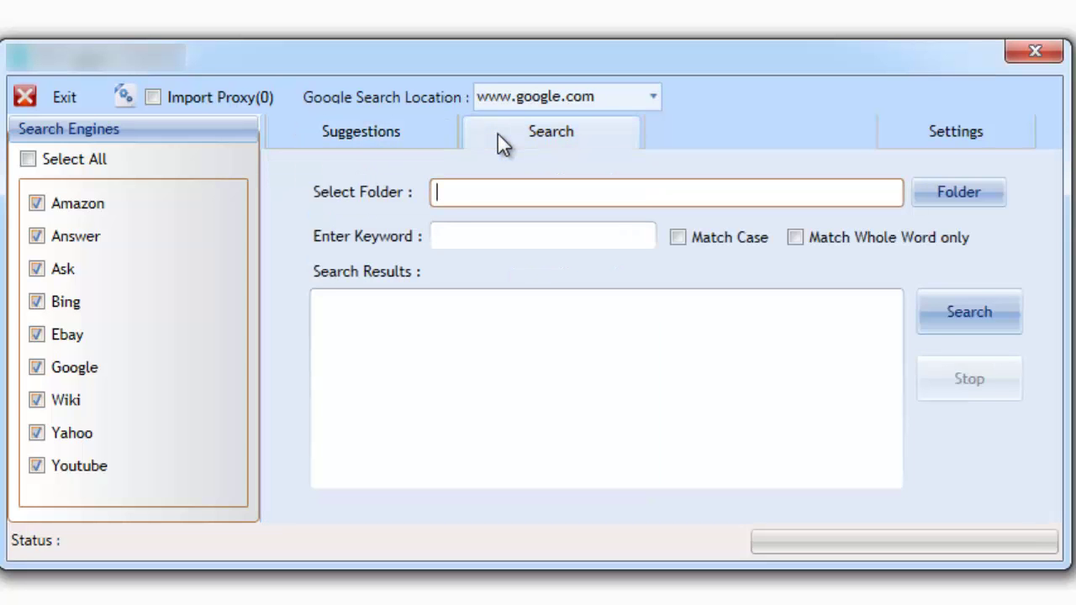
pyautogui.click(934, 191)
pyautogui.click(832, 47)
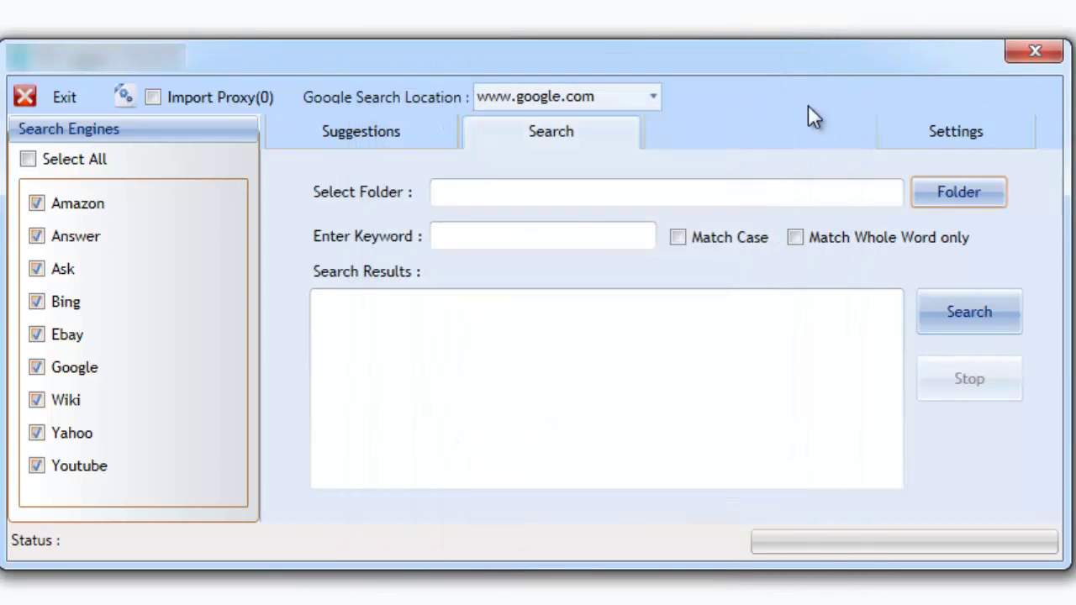
pyautogui.click(546, 242)
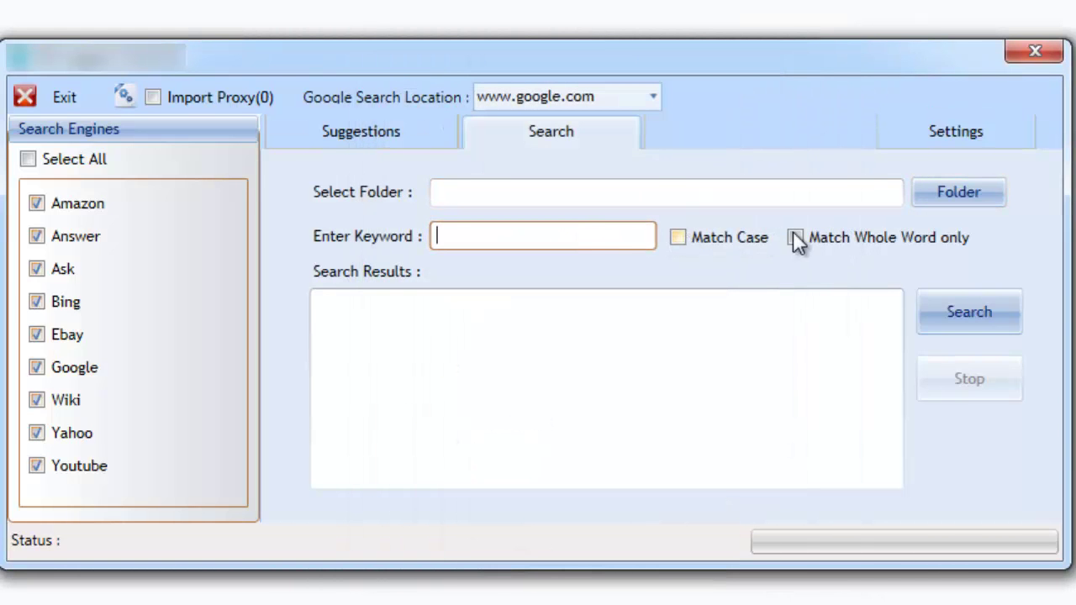
pyautogui.click(654, 99)
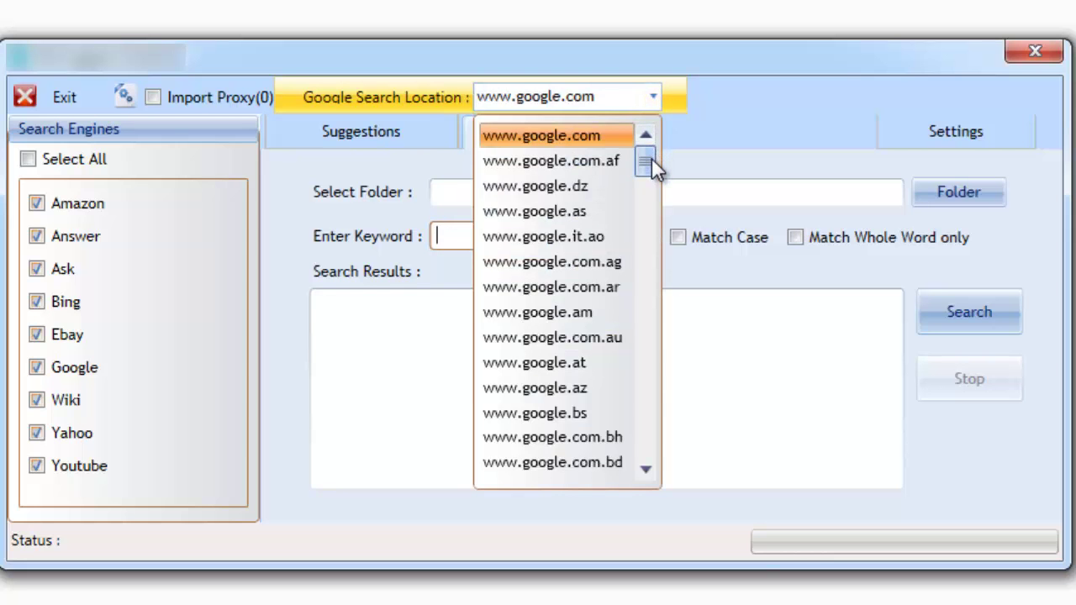
pyautogui.moveTo(651, 160); pyautogui.dragTo(649, 451)
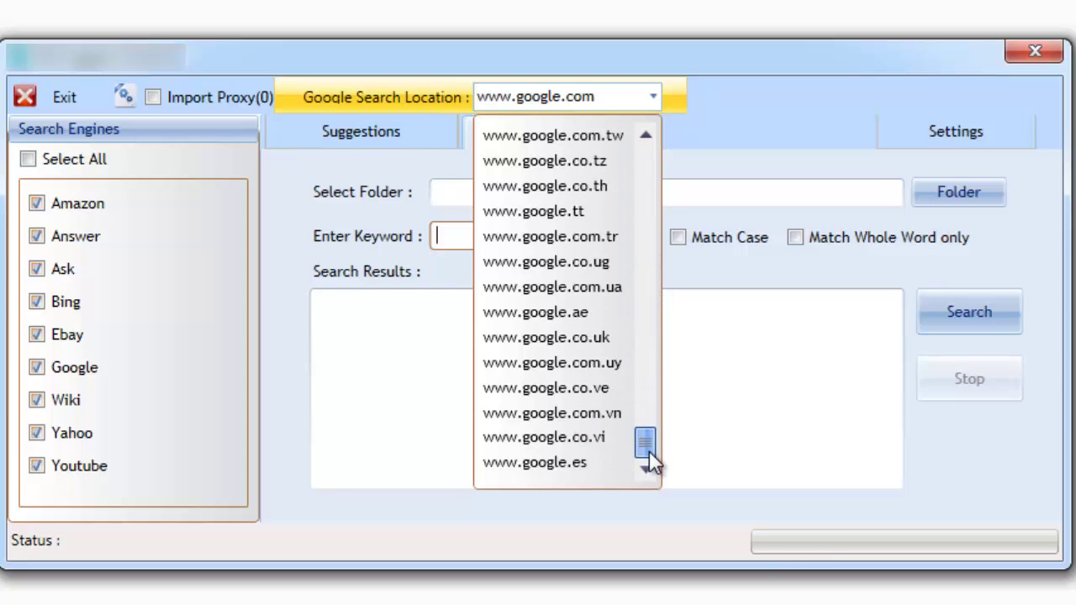
pyautogui.click(709, 413)
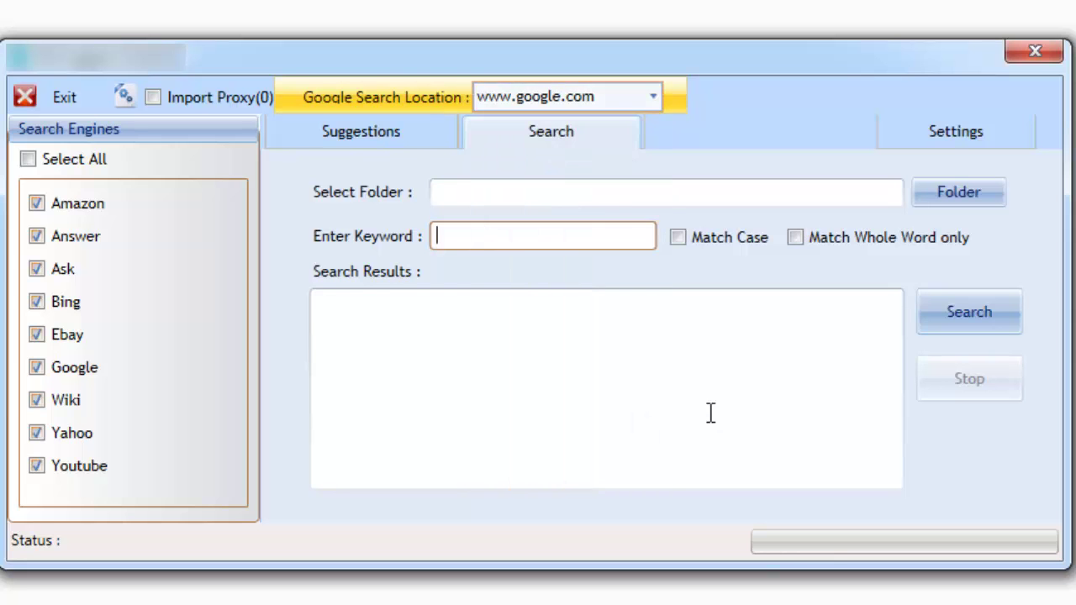
pyautogui.click(402, 145)
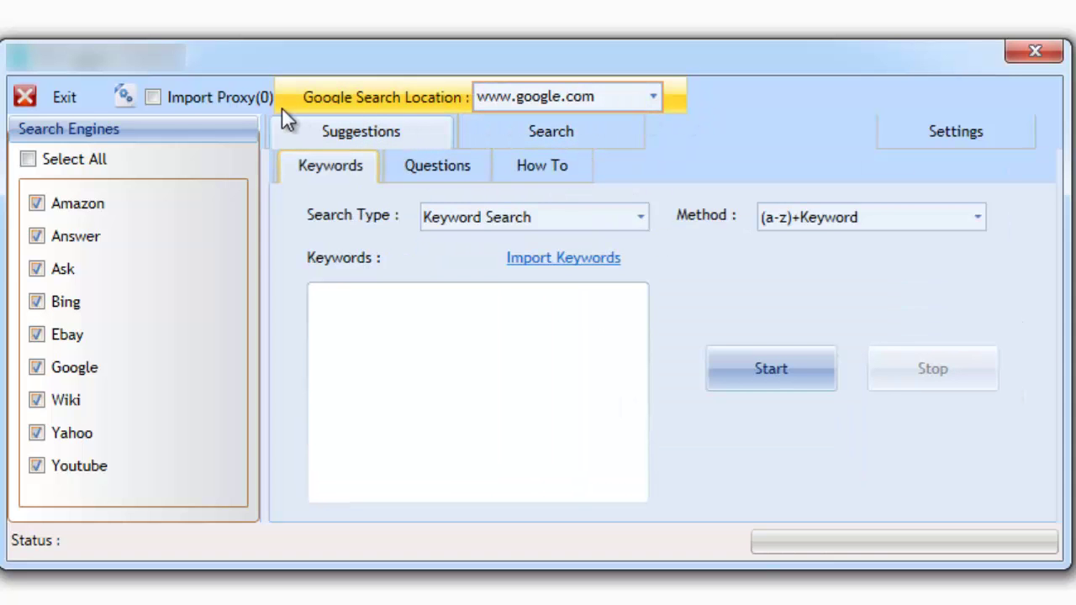
# Keep Search Type on Keyword Search and switch the Method from (a-z)+Keyword to Keyword+(a-z).
pyautogui.click(123, 97)
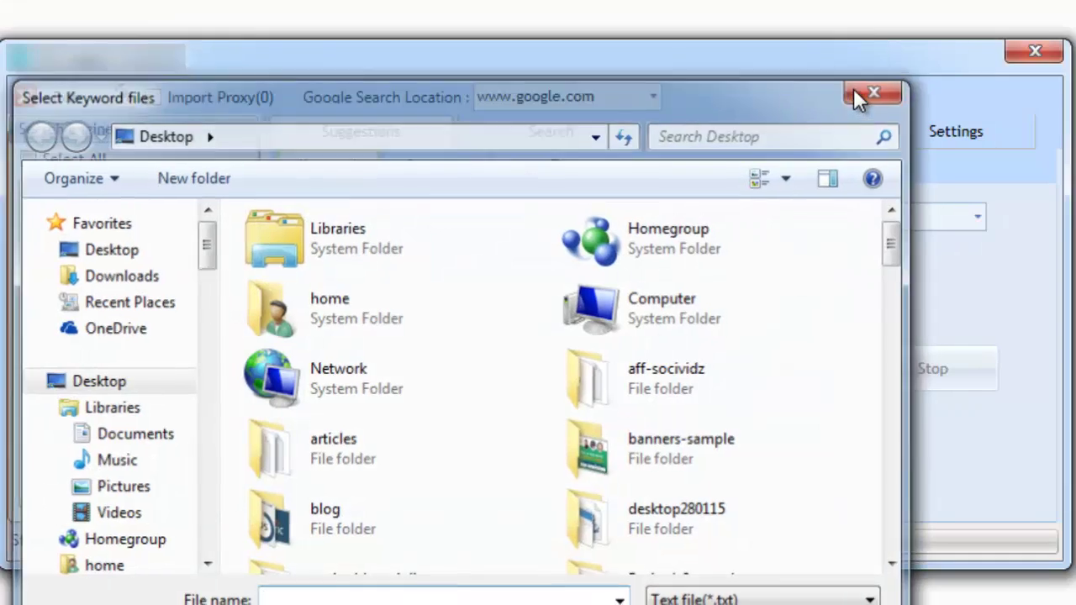
pyautogui.click(854, 90)
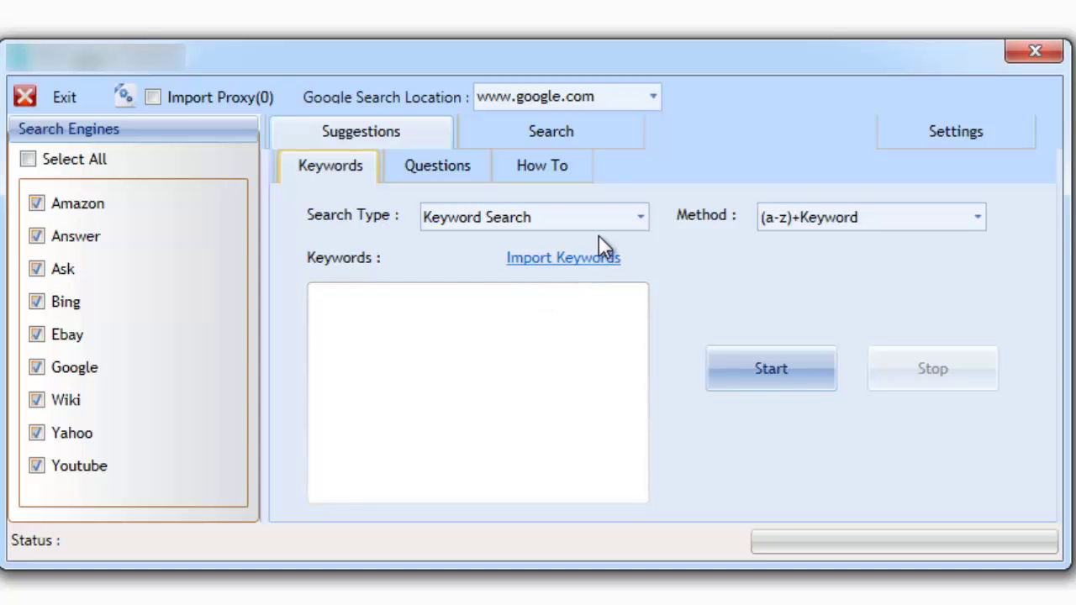
pyautogui.click(640, 216)
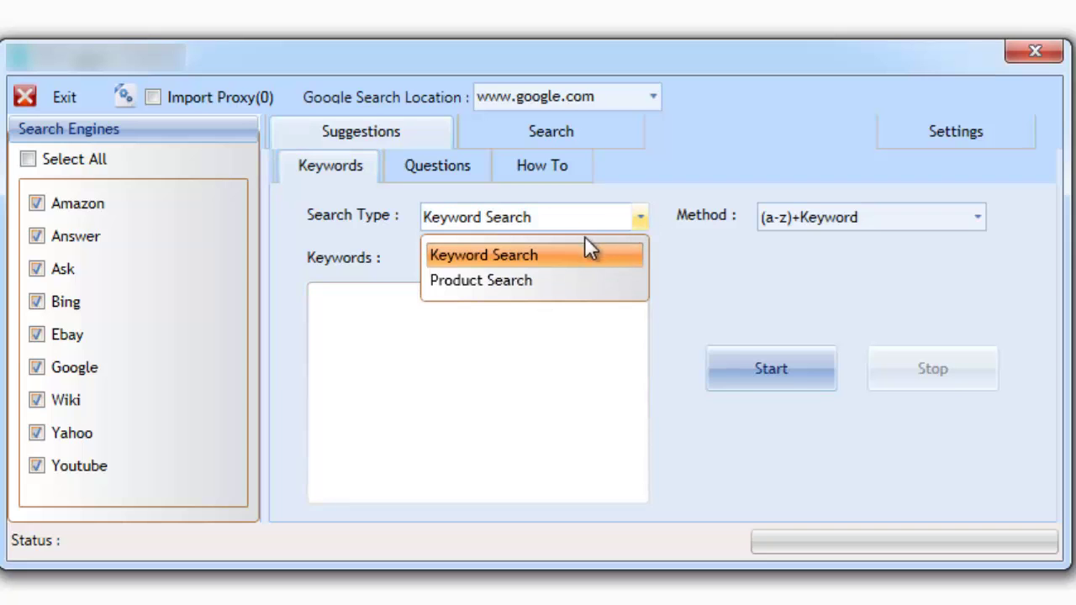
pyautogui.click(496, 290)
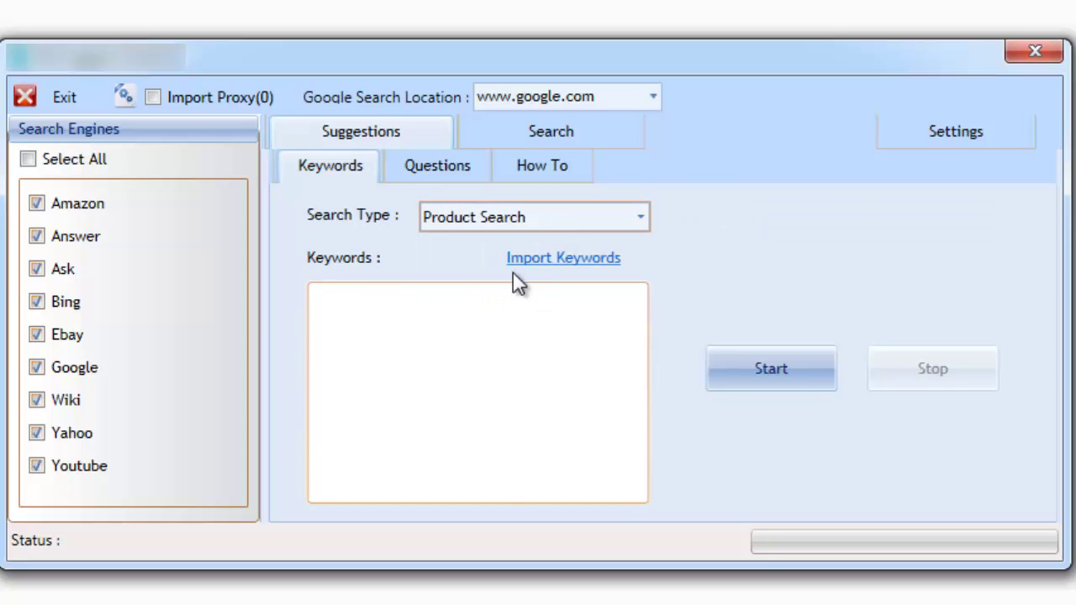
pyautogui.click(642, 216)
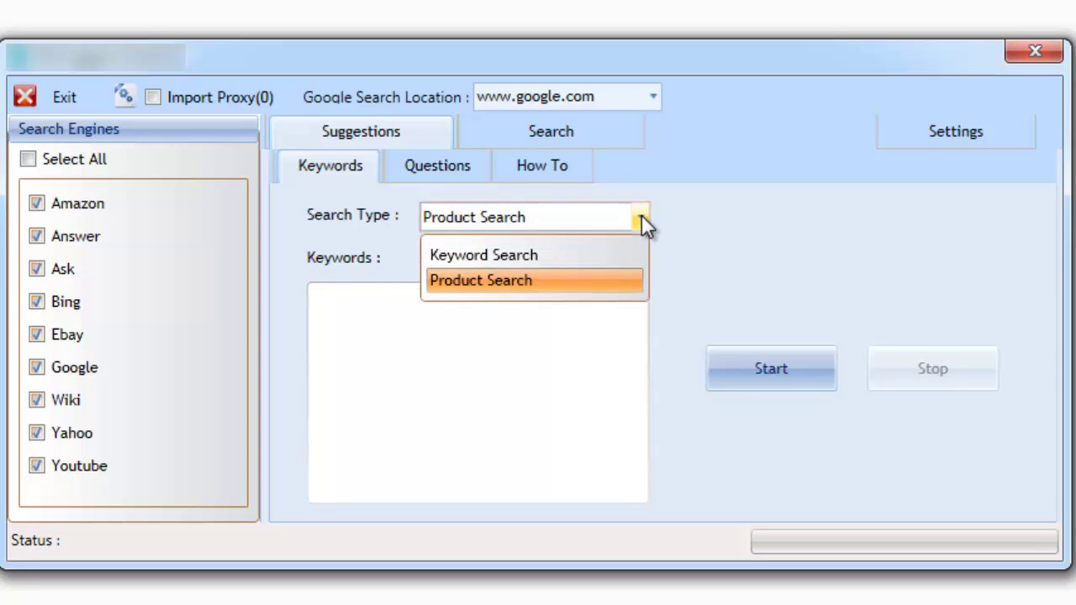
pyautogui.click(522, 255)
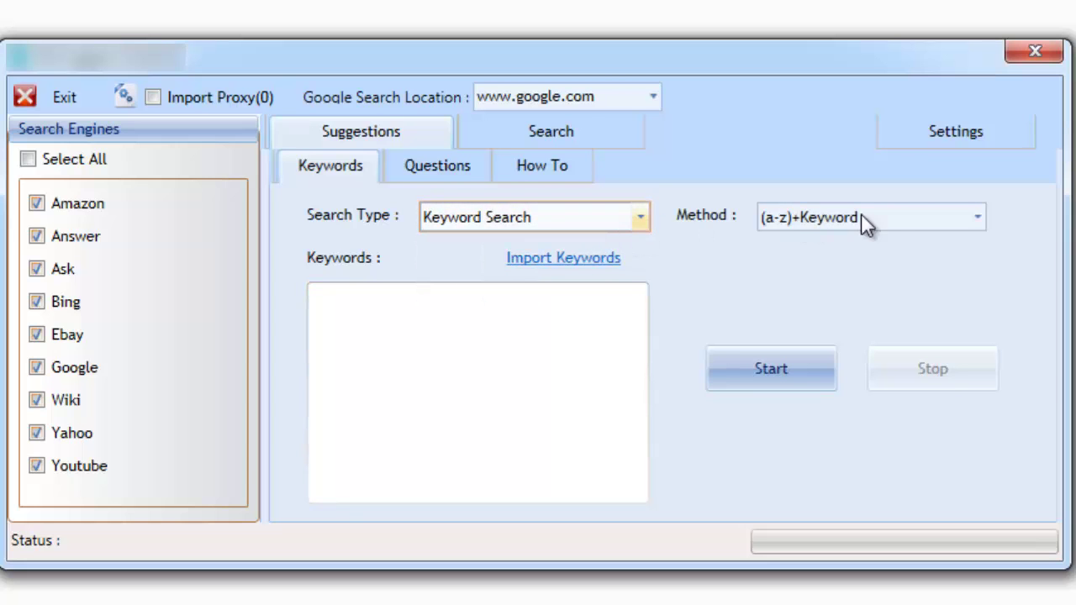
pyautogui.click(976, 217)
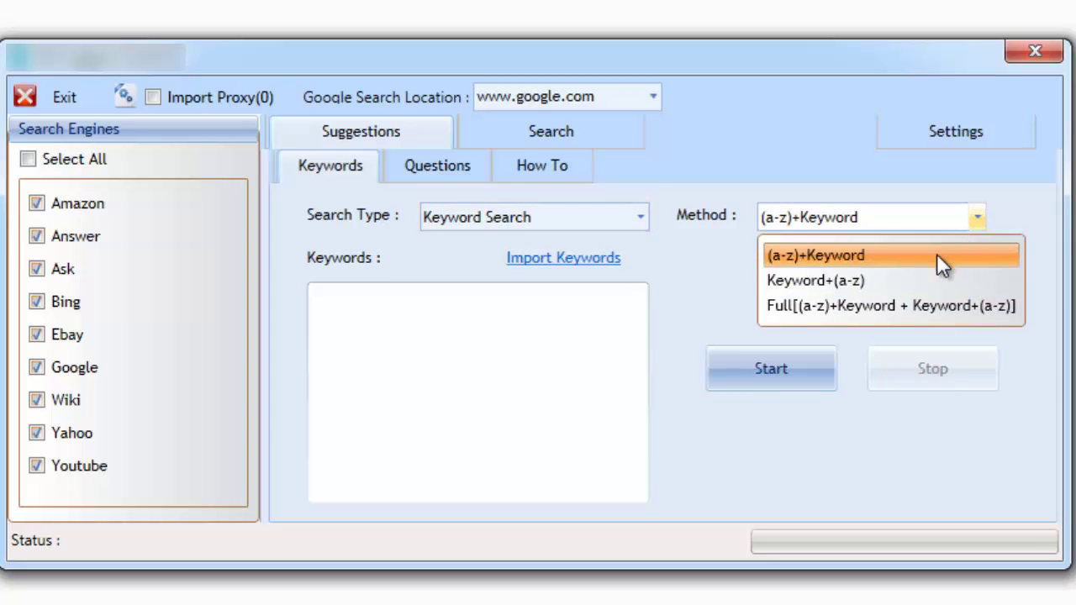
pyautogui.click(855, 282)
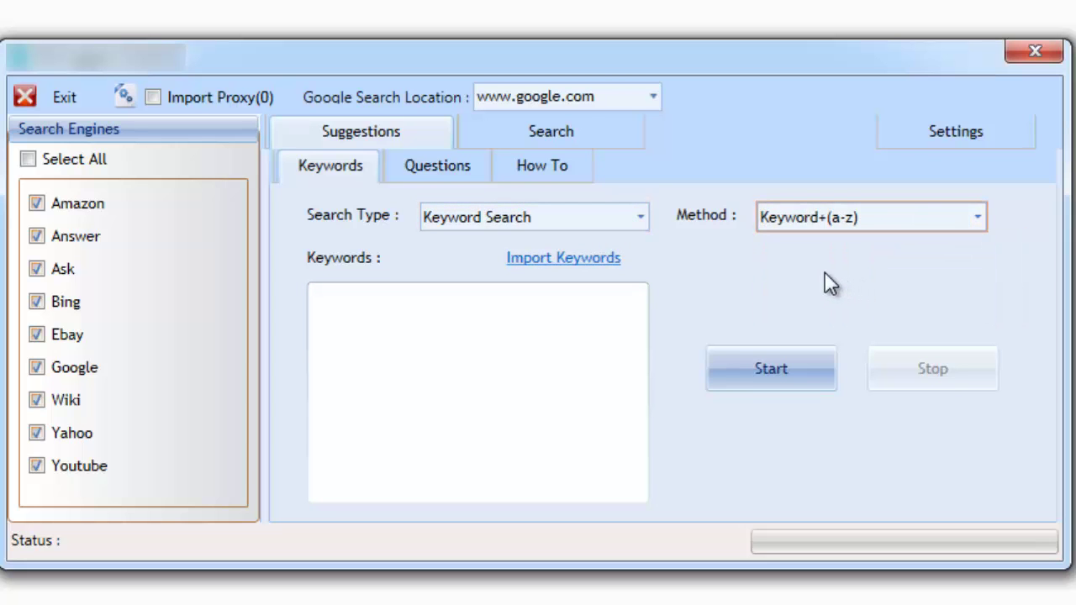
pyautogui.click(975, 220)
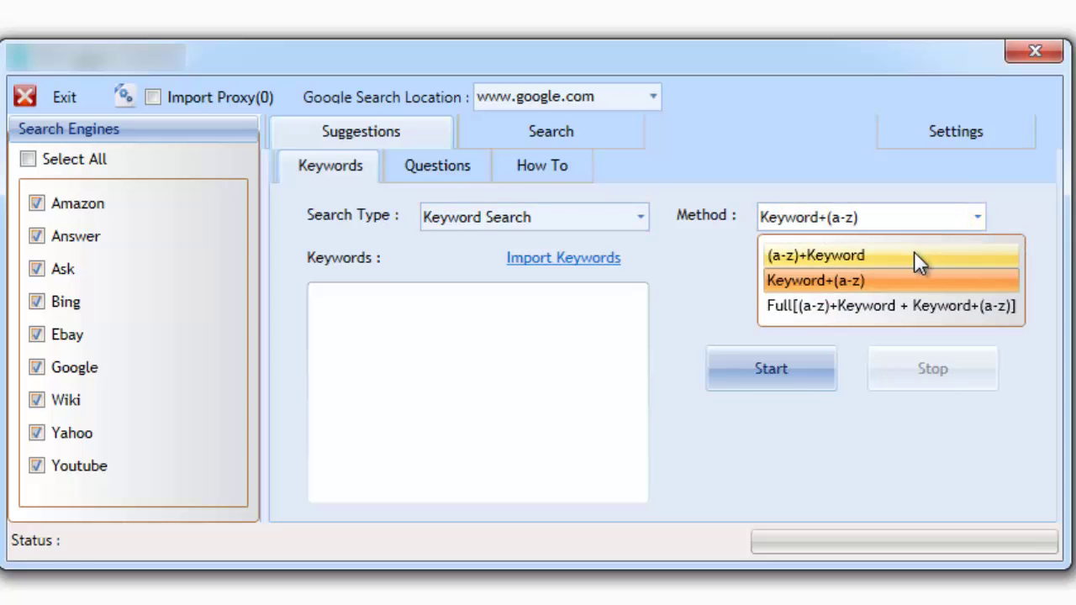
pyautogui.click(858, 286)
pyautogui.click(807, 385)
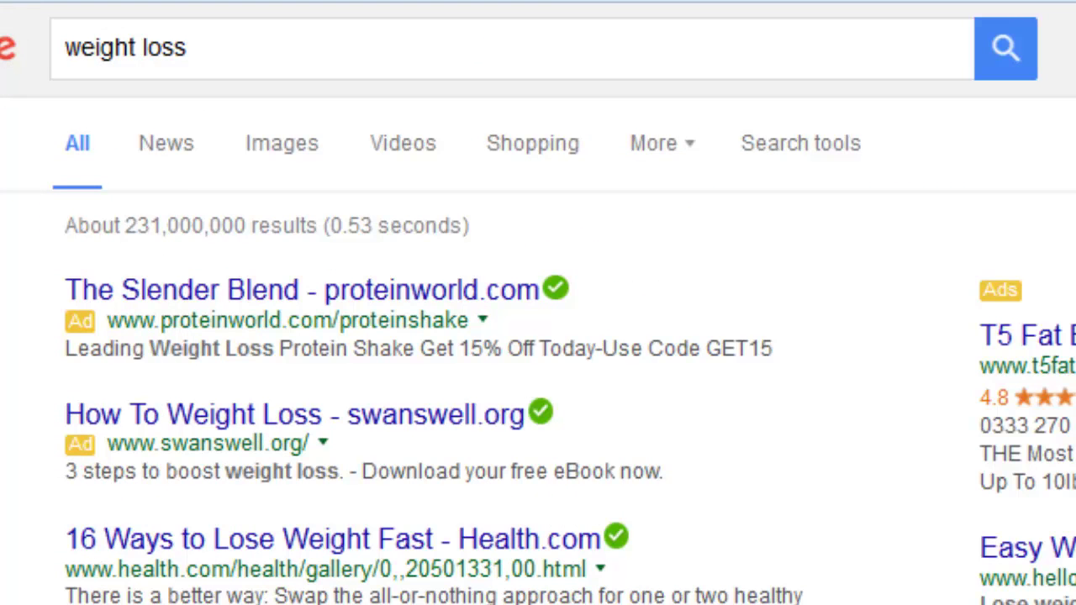
pyautogui.click(209, 48)
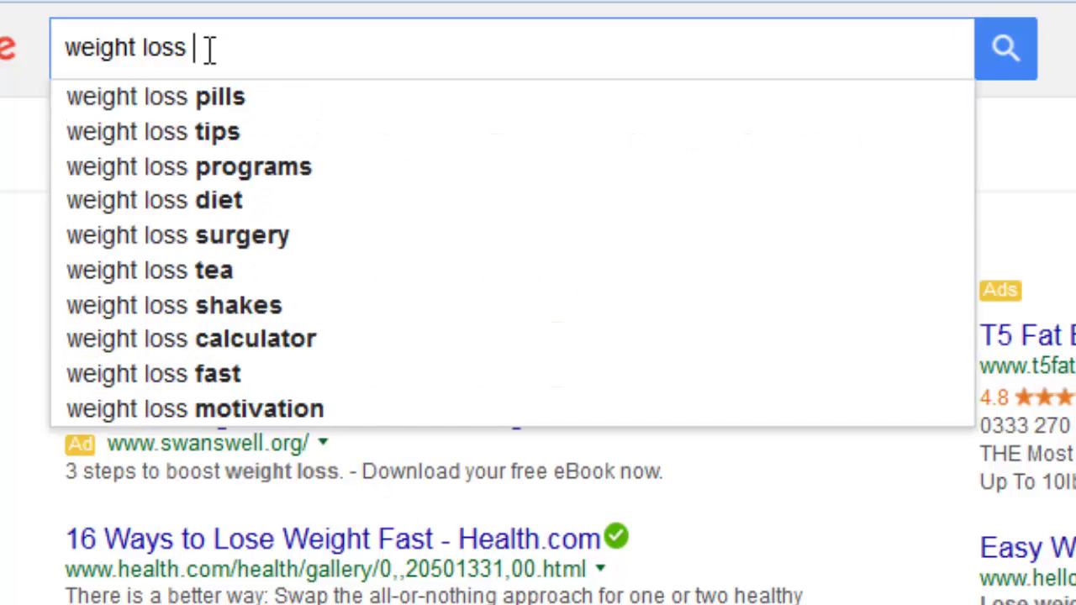
pyautogui.press('BackSpace')
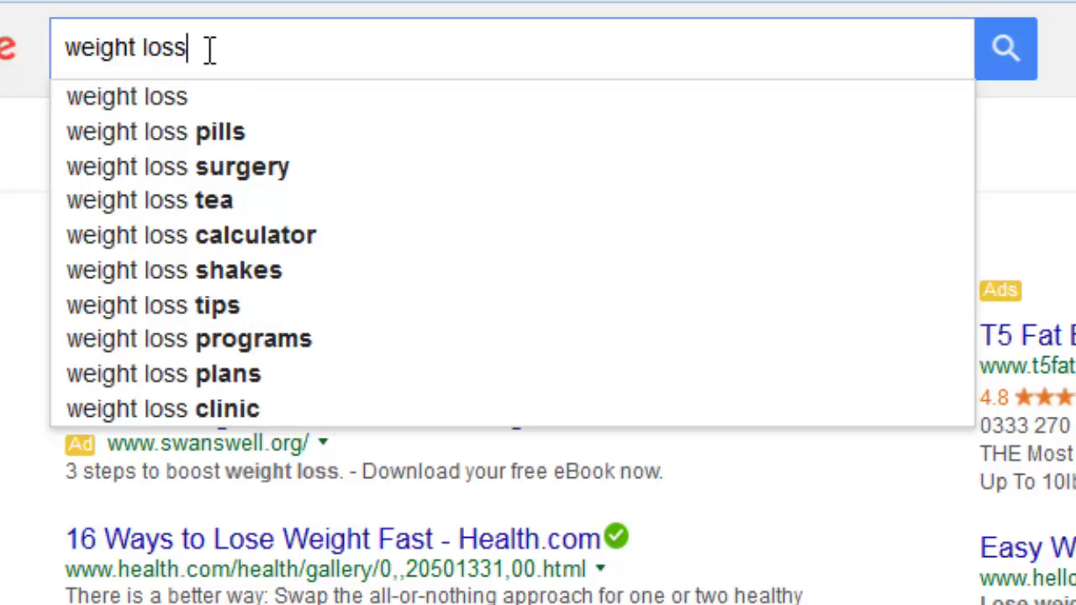
pyautogui.write('a')
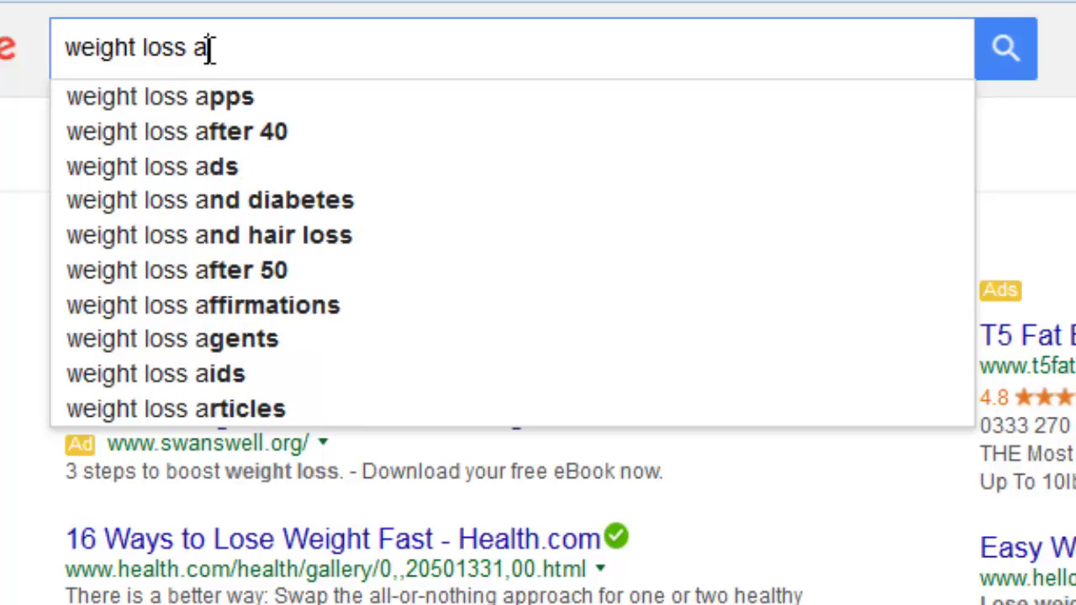
pyautogui.press('BackSpace')
pyautogui.write('b')
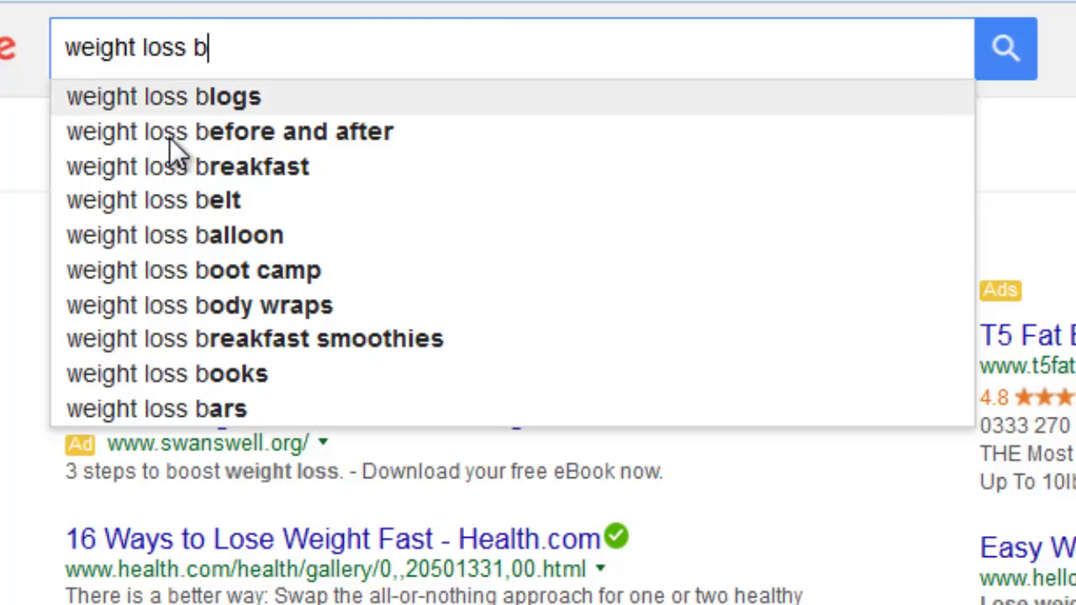
pyautogui.press('BackSpace')
pyautogui.write('c')
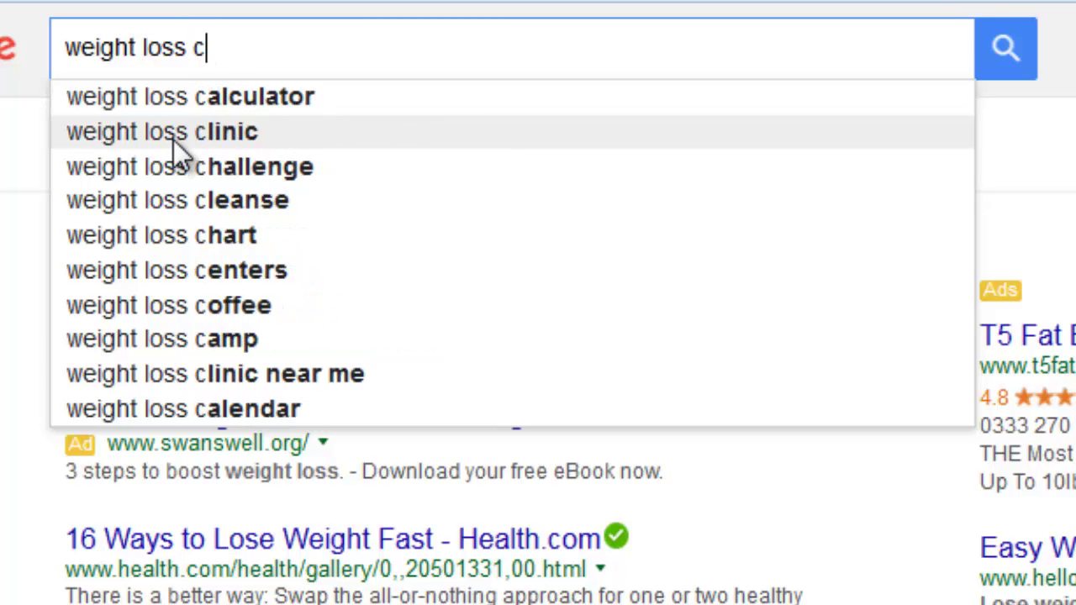
pyautogui.press('BackSpace')
pyautogui.write('d')
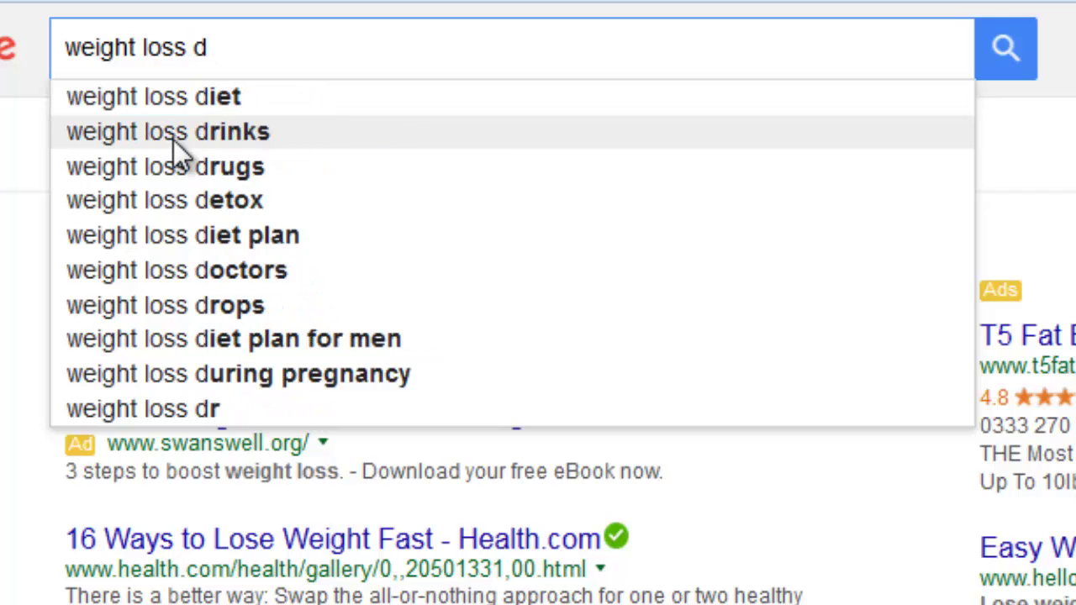
pyautogui.press('BackSpace')
pyautogui.write('e')
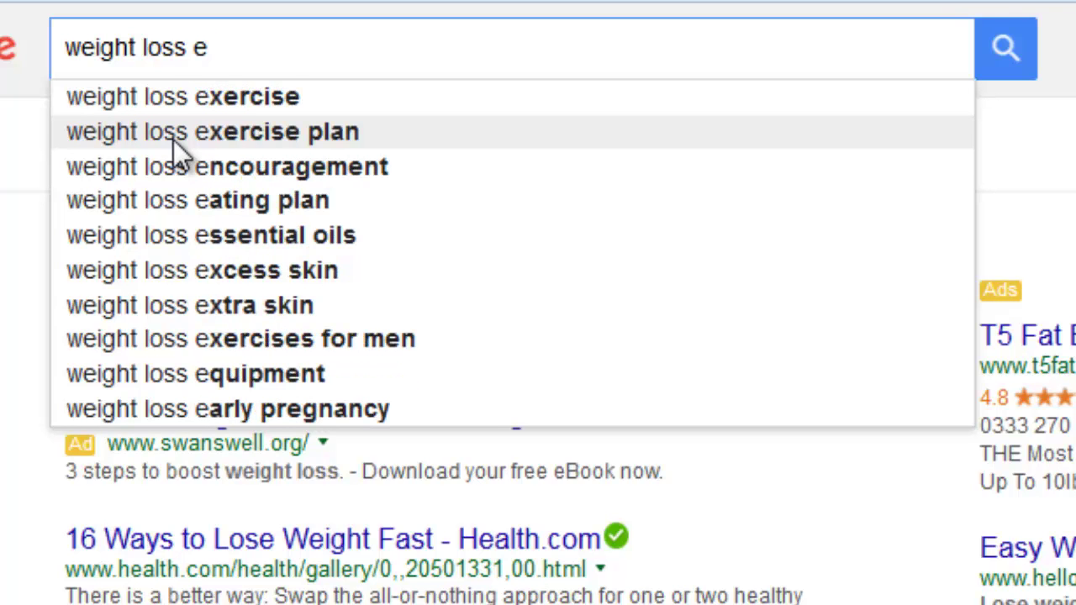
pyautogui.press('BackSpace')
pyautogui.press('BackSpace')
pyautogui.press('Left')
pyautogui.press('Left')
pyautogui.hotkey('ctrl', 'Left')
pyautogui.hotkey('ctrl', 'Left')
pyautogui.write('a')
pyautogui.press('Left')
pyautogui.press('BackSpace')
pyautogui.press('Delete')
pyautogui.write('b')
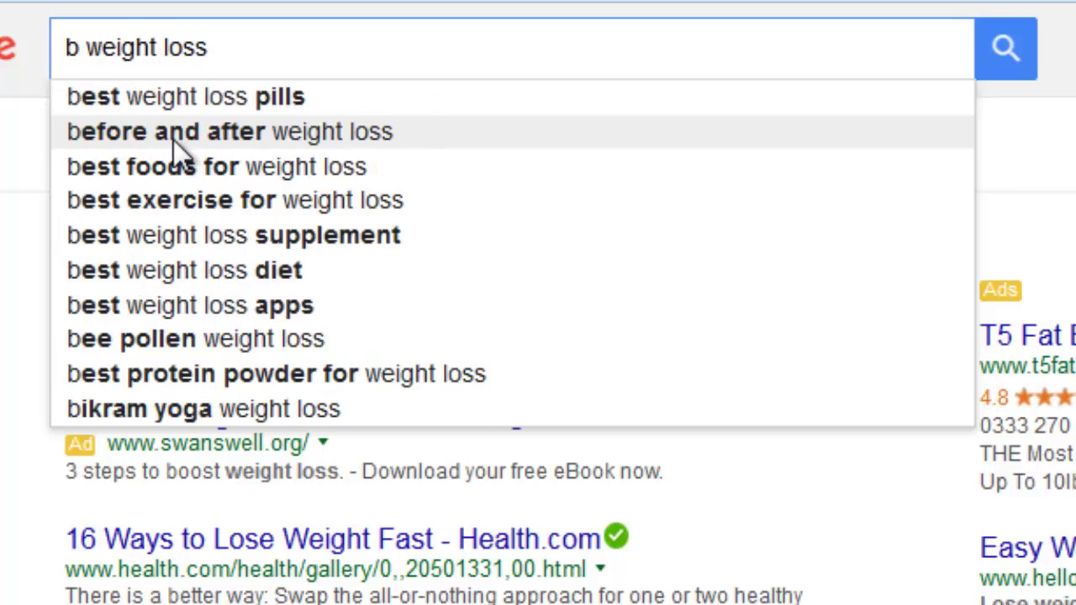
pyautogui.press('BackSpace')
pyautogui.write('c')
pyautogui.press('BackSpace')
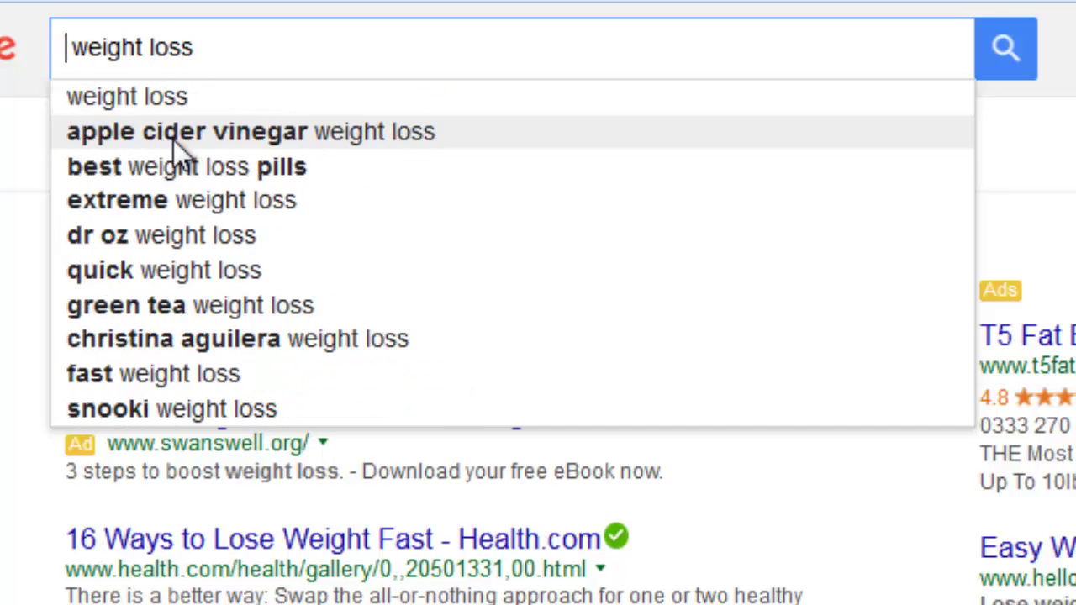
pyautogui.write('d')
pyautogui.press('BackSpace')
pyautogui.write('e')
pyautogui.press('BackSpace')
pyautogui.press('Delete')
pyautogui.click(225, 53)
pyautogui.write('a')
pyautogui.press('BackSpace')
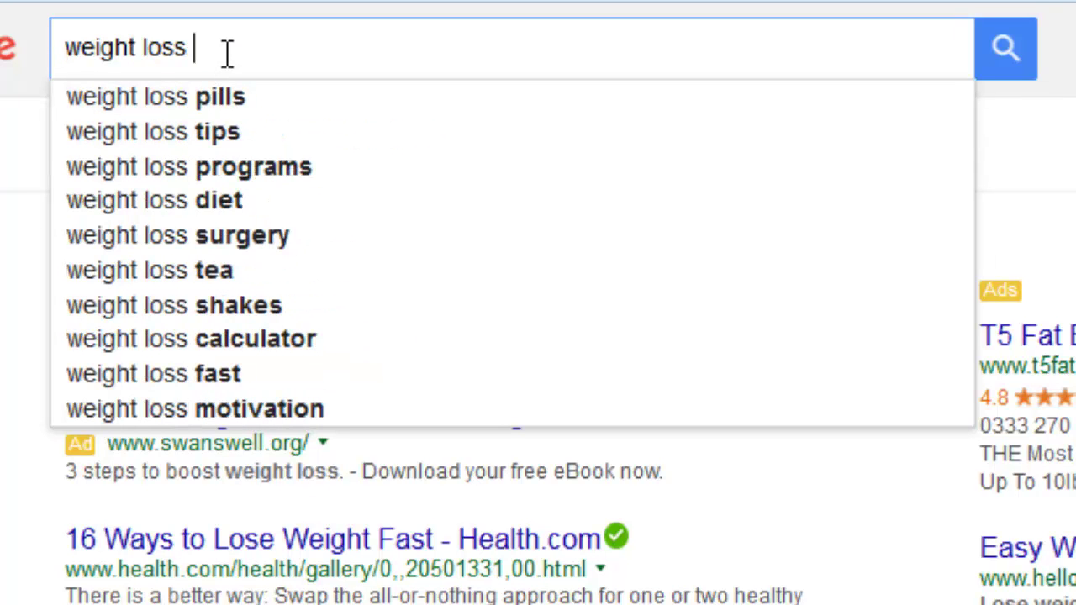
pyautogui.write('b')
pyautogui.press('BackSpace')
pyautogui.press('BackSpace')
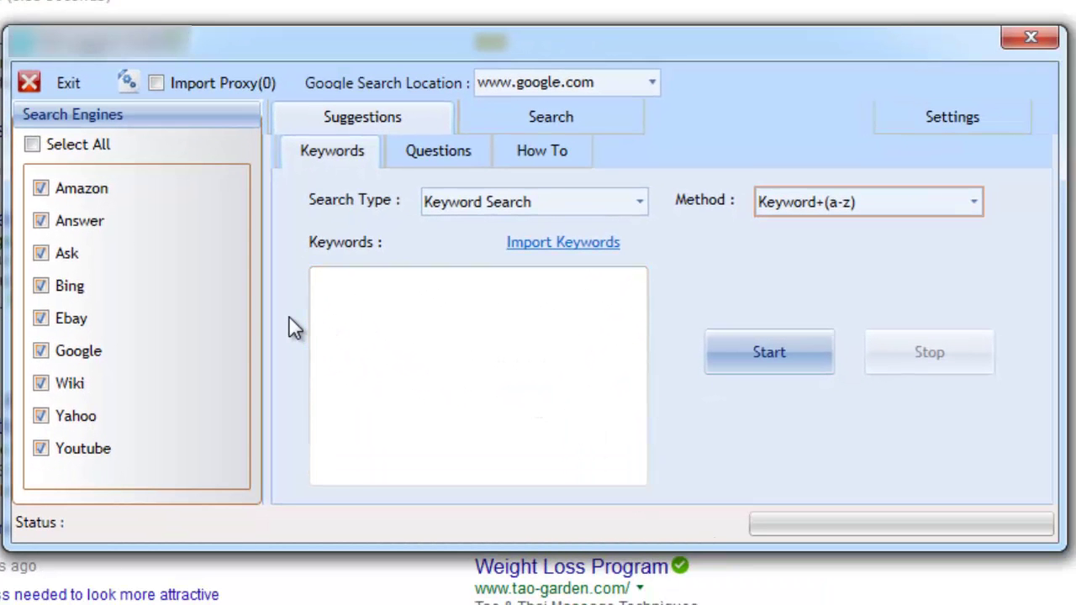
# Scrape suggestions for 'weight loss' from Bing, Google and Yahoo only.
pyautogui.click(33, 147)
pyautogui.click(41, 286)
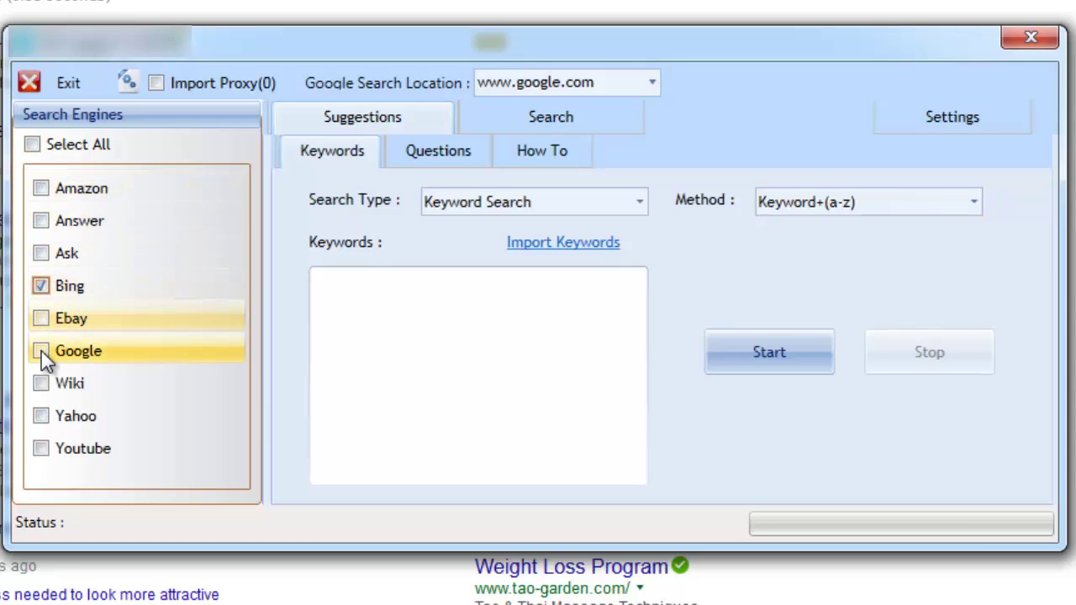
pyautogui.click(41, 350)
pyautogui.click(41, 416)
pyautogui.click(384, 337)
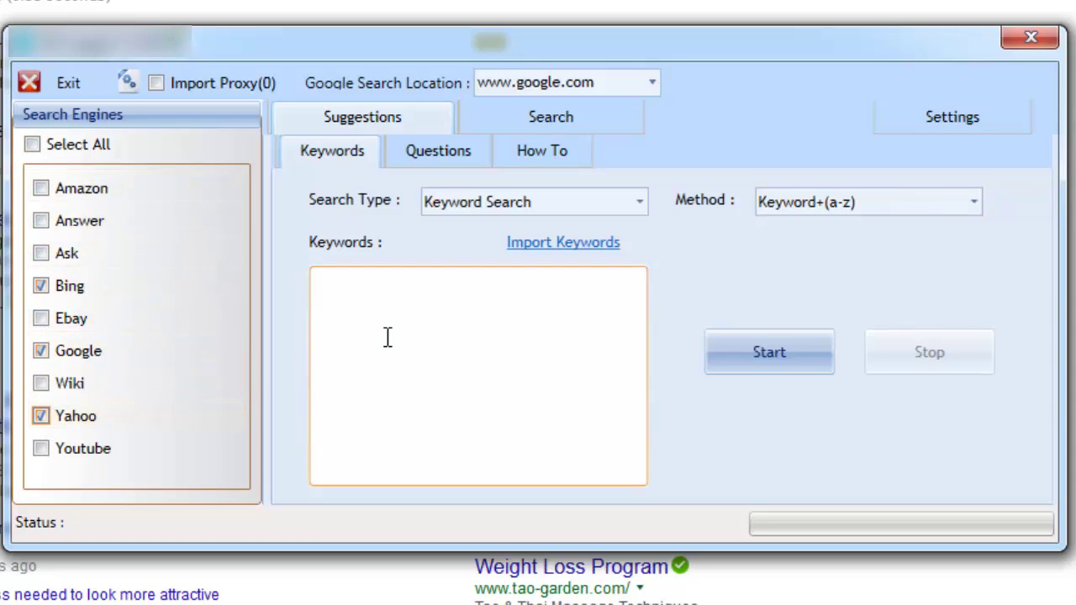
pyautogui.write('weight loss')
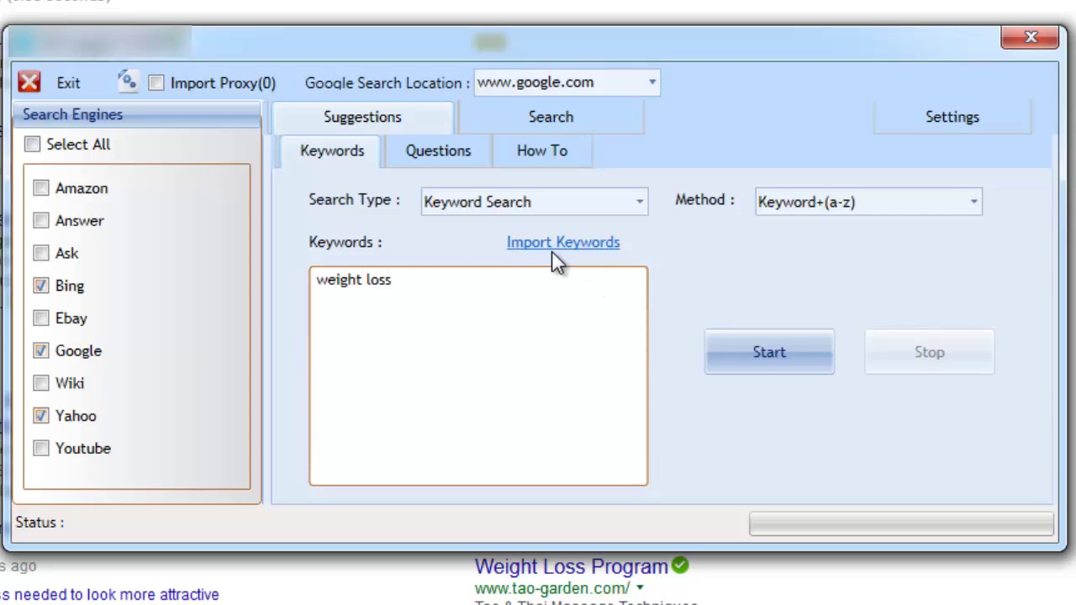
pyautogui.click(781, 355)
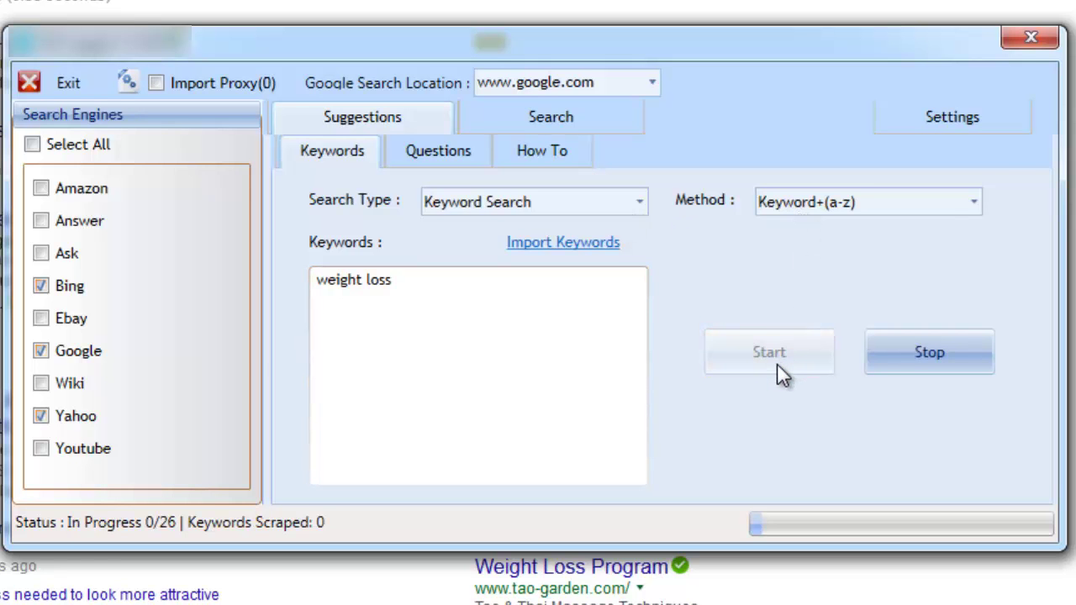
# Minimize HQ Suggest to the tray, restore it, and let the scrape finish at 745 keywords.
pyautogui.click(1027, 38)
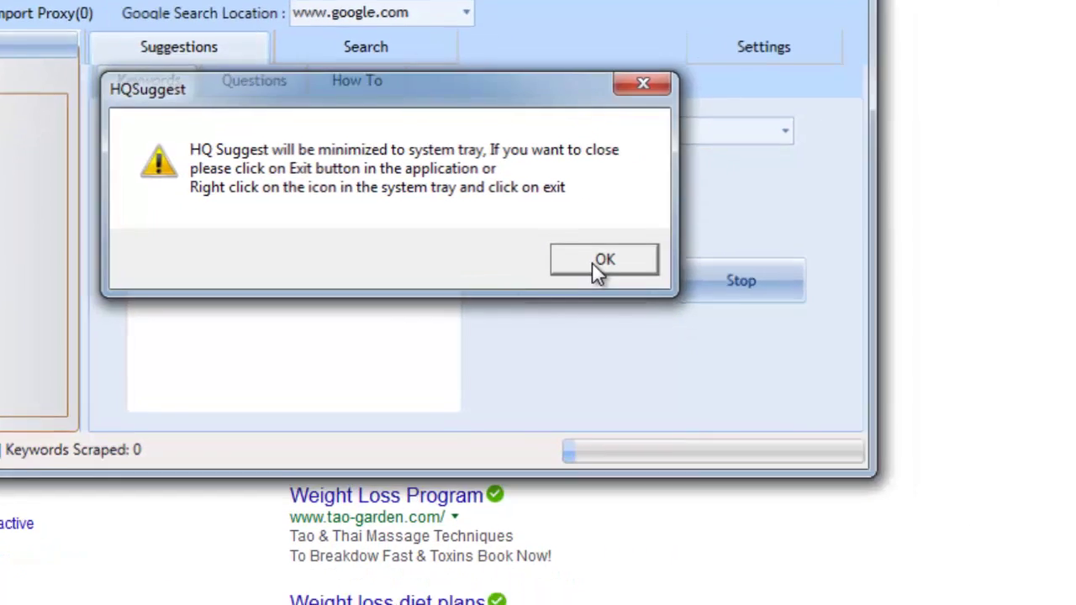
pyautogui.click(786, 333)
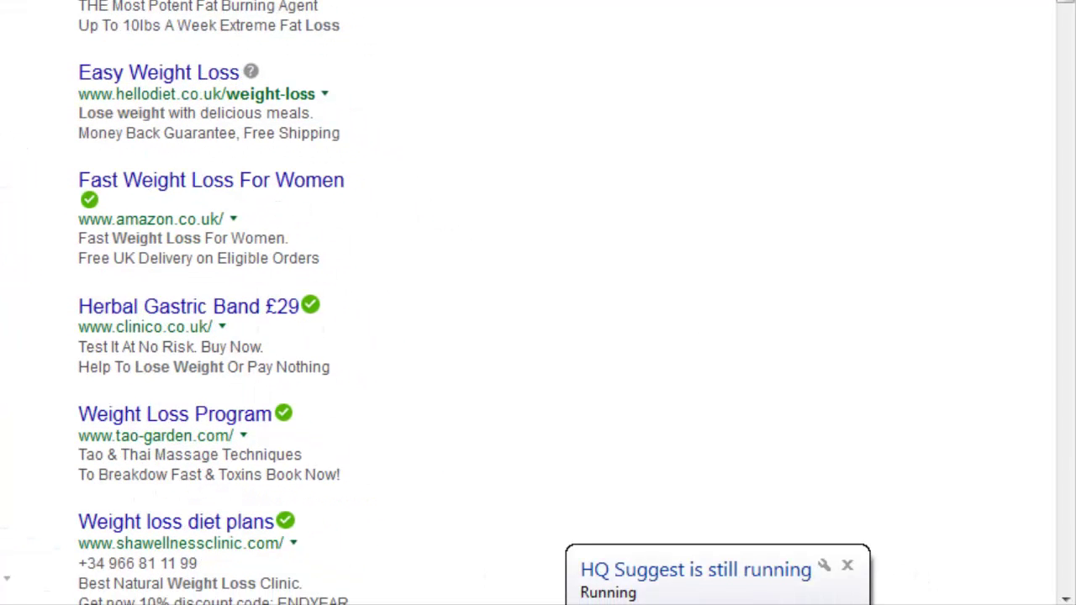
pyautogui.click(858, 604)
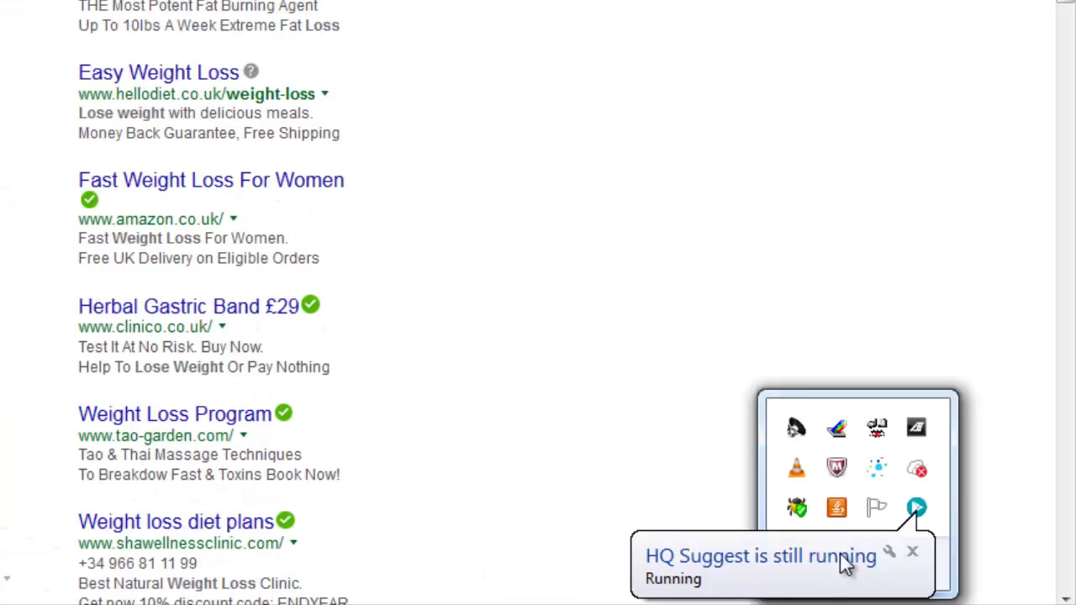
pyautogui.rightClick(917, 510)
pyautogui.click(886, 462)
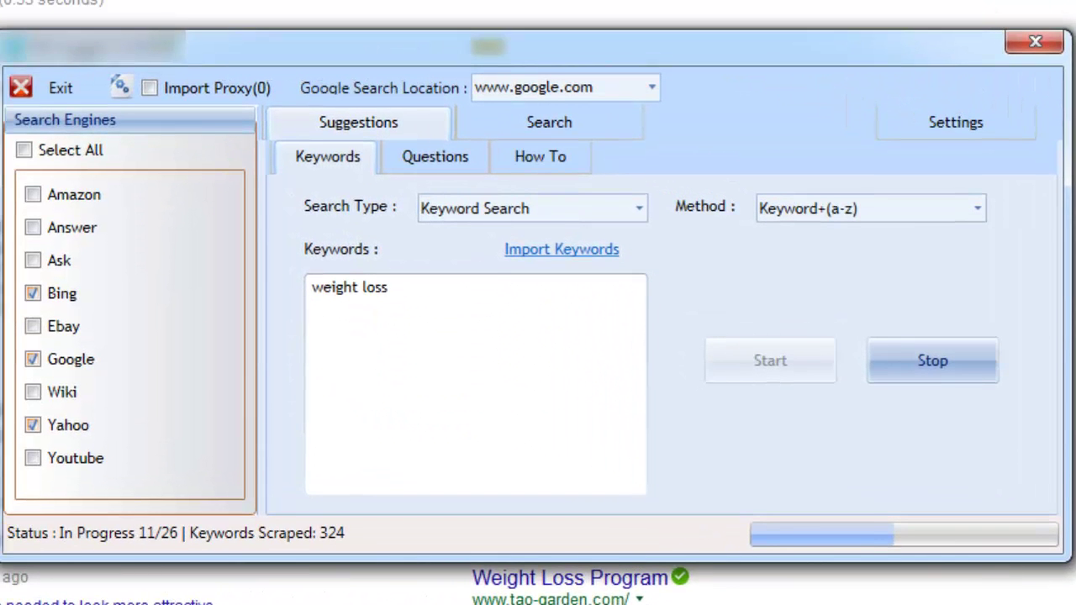
pyautogui.click(390, 379)
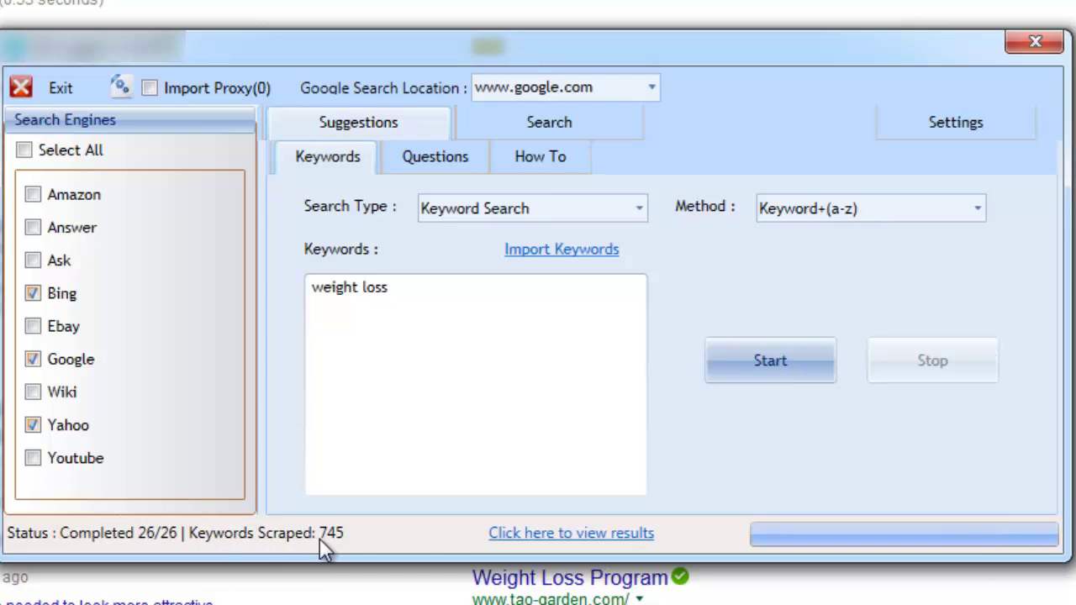
# Open weight loss_12_31_58.txt from the results folder and scroll through the scraped keywords.
pyautogui.click(530, 534)
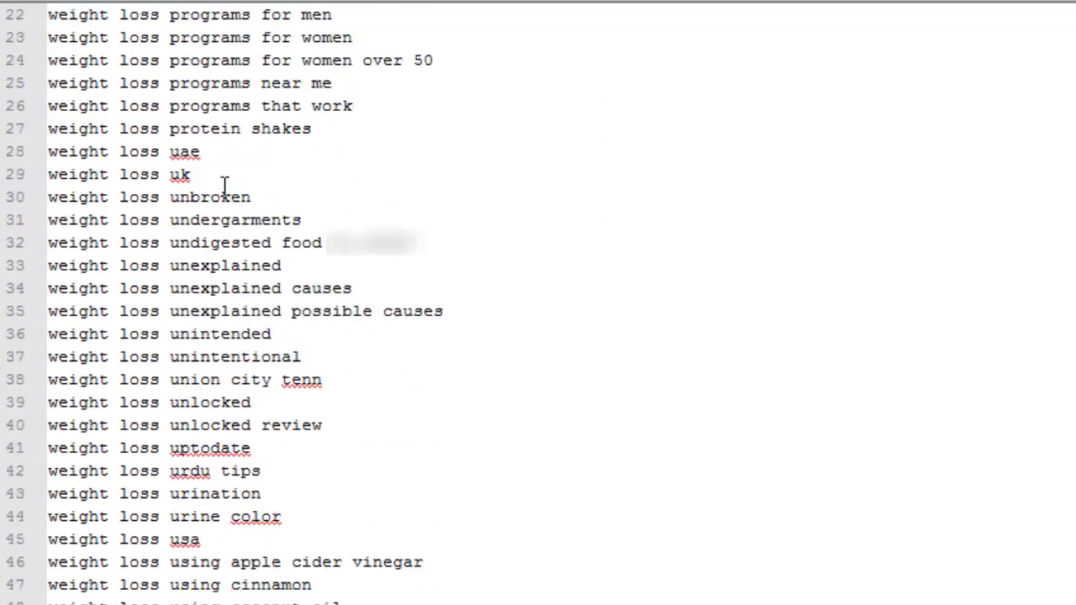
pyautogui.scroll(-20, 227, 197)
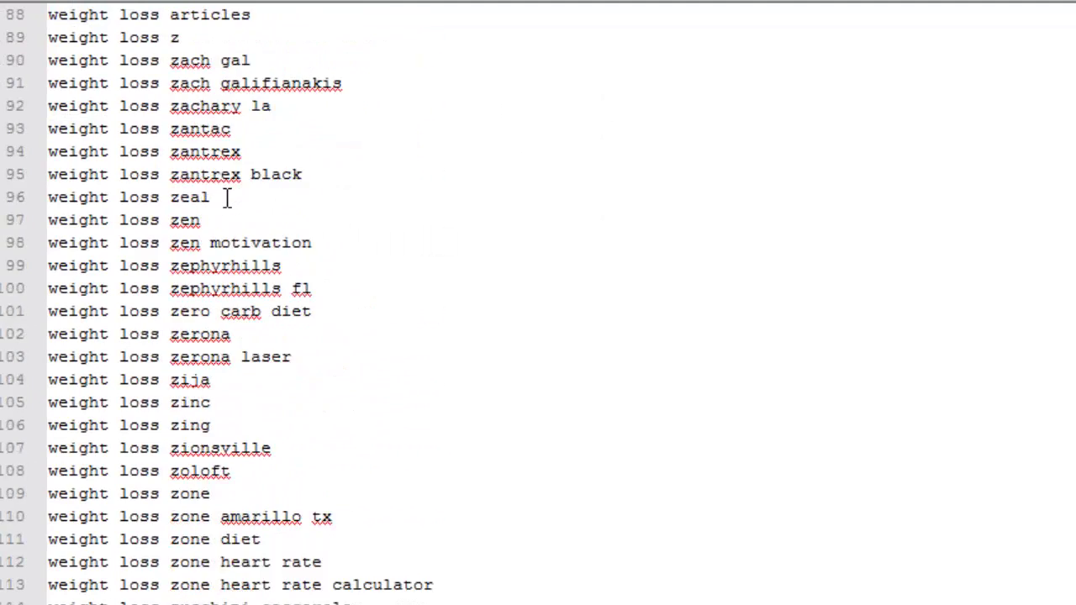
pyautogui.scroll(-20, 227, 197)
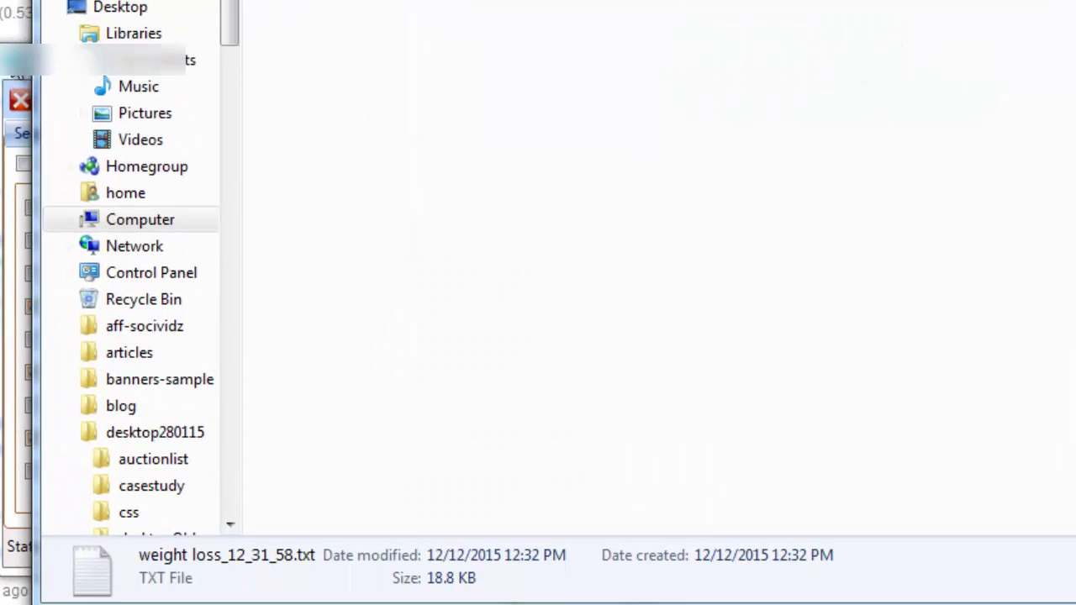
# Bring HQ Suggest forward, keep the Keyword+(a-z) method, cancel the keyword import, and go to Questions.
pyautogui.click(15, 62)
pyautogui.click(185, 52)
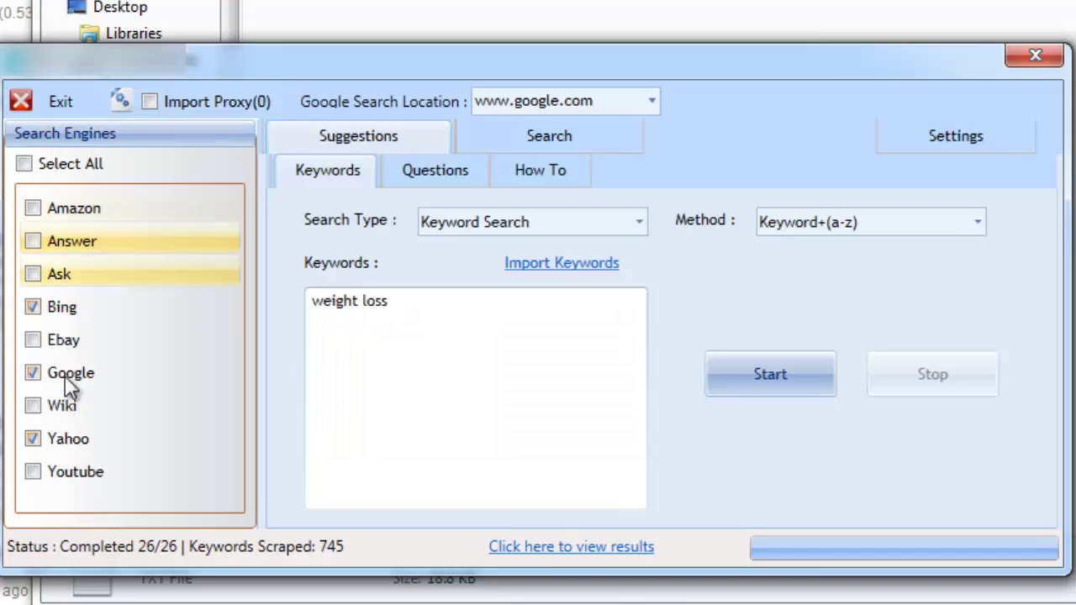
pyautogui.click(978, 224)
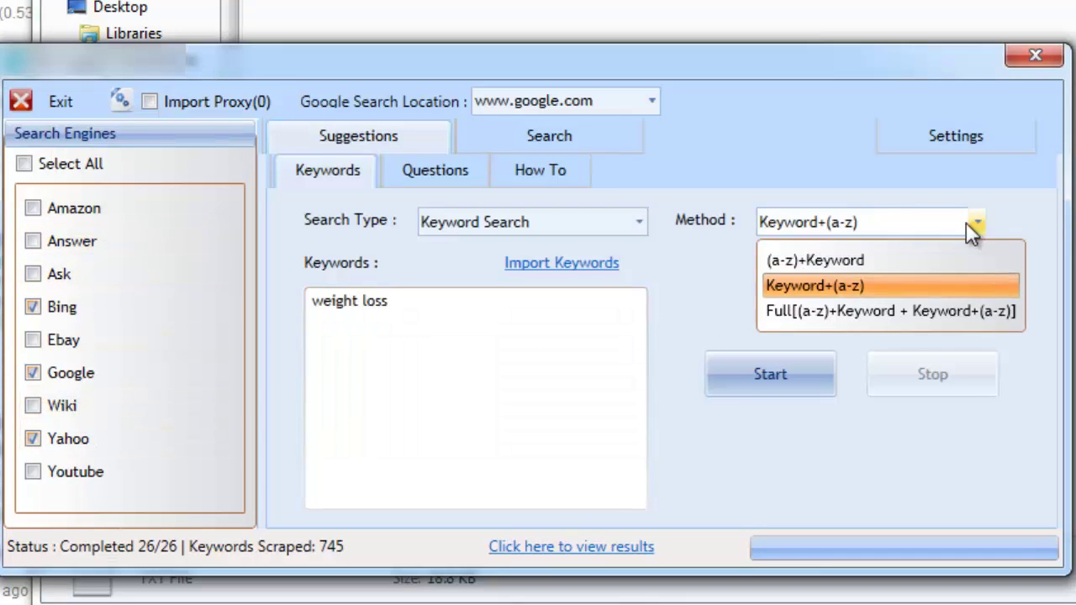
pyautogui.click(701, 291)
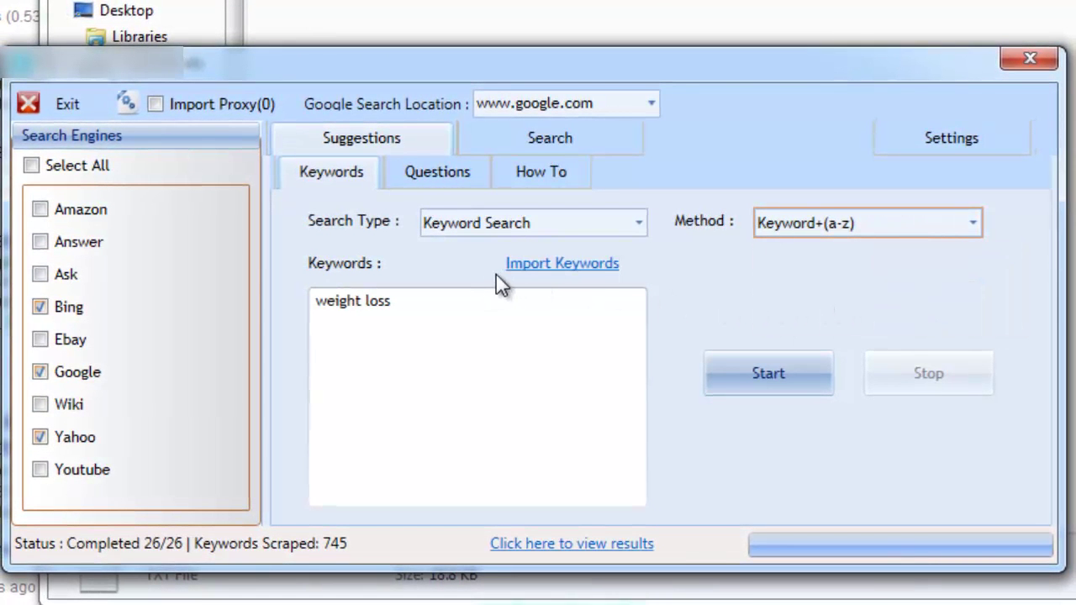
pyautogui.click(509, 266)
pyautogui.click(863, 101)
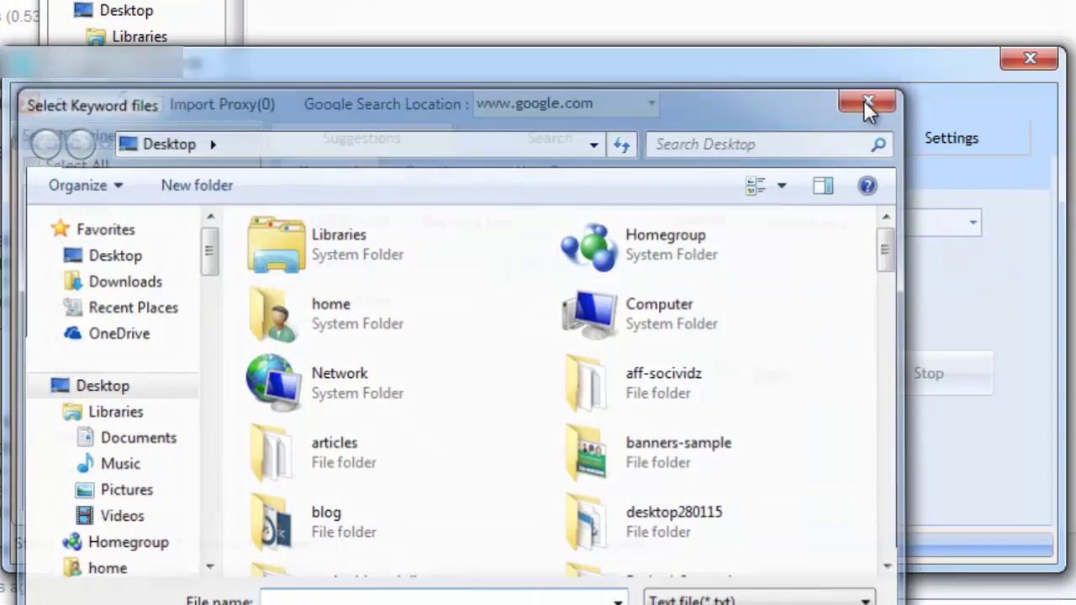
pyautogui.click(458, 172)
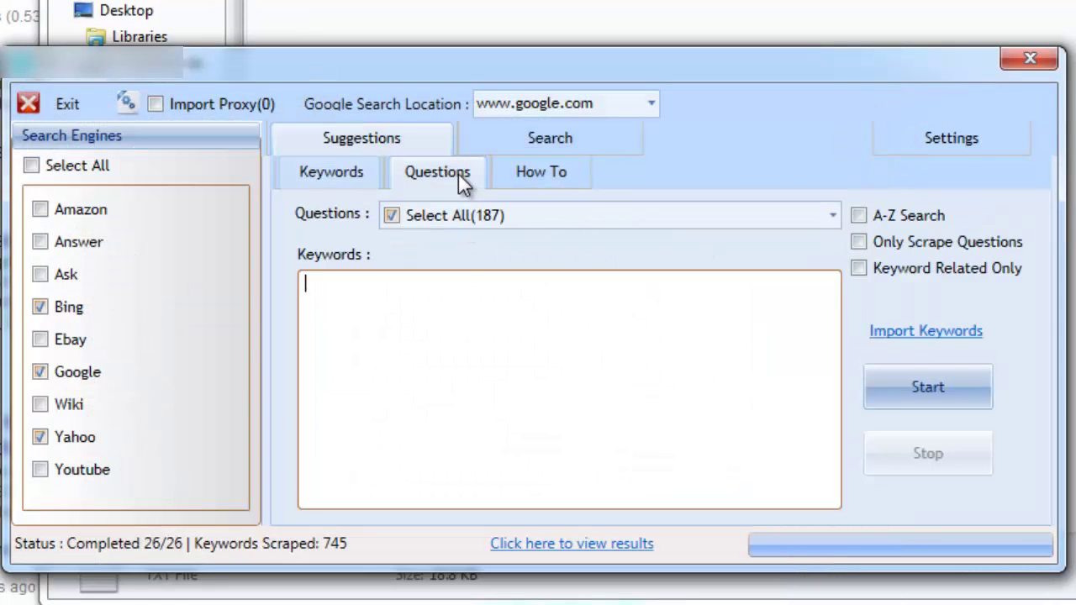
# Enter 'weight loss' as the keyword and narrow the question patterns to What *.
pyautogui.write('weight loss')
pyautogui.click(832, 218)
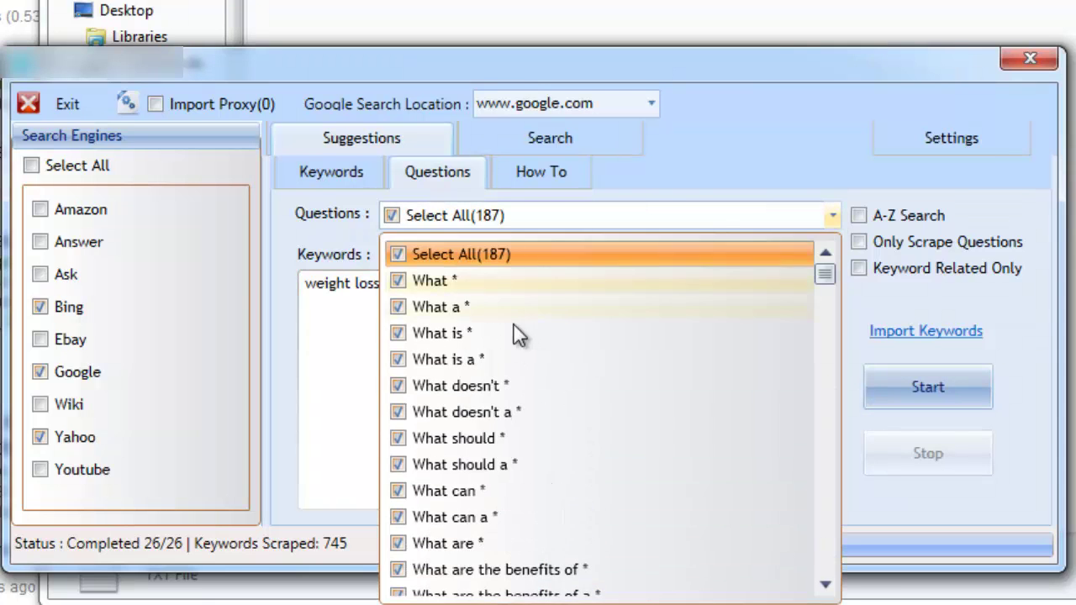
pyautogui.click(397, 252)
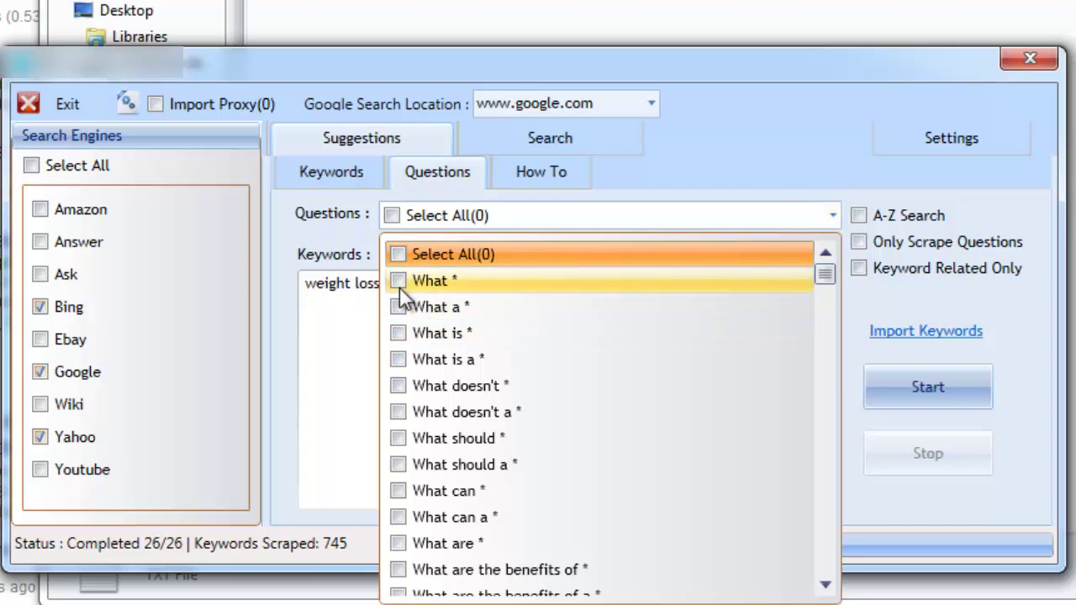
pyautogui.click(398, 281)
pyautogui.click(400, 461)
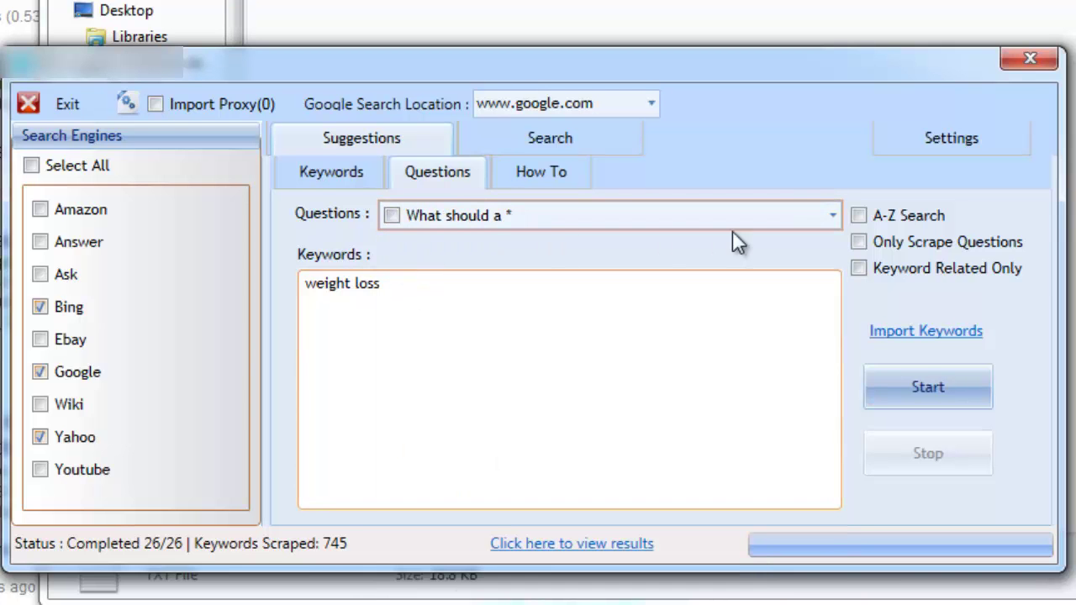
# Add the What would a * and Why should * templates and enable Only Scrape Questions and Keyword Related Only.
pyautogui.click(832, 217)
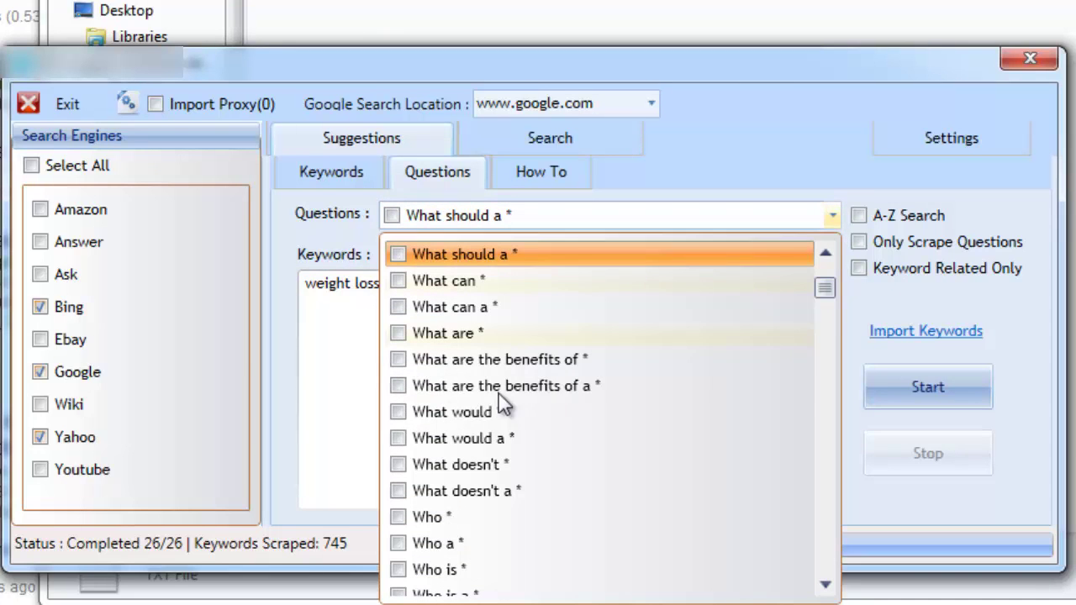
pyautogui.click(397, 438)
pyautogui.scroll(-12, 399, 441)
pyautogui.scroll(-3, 400, 446)
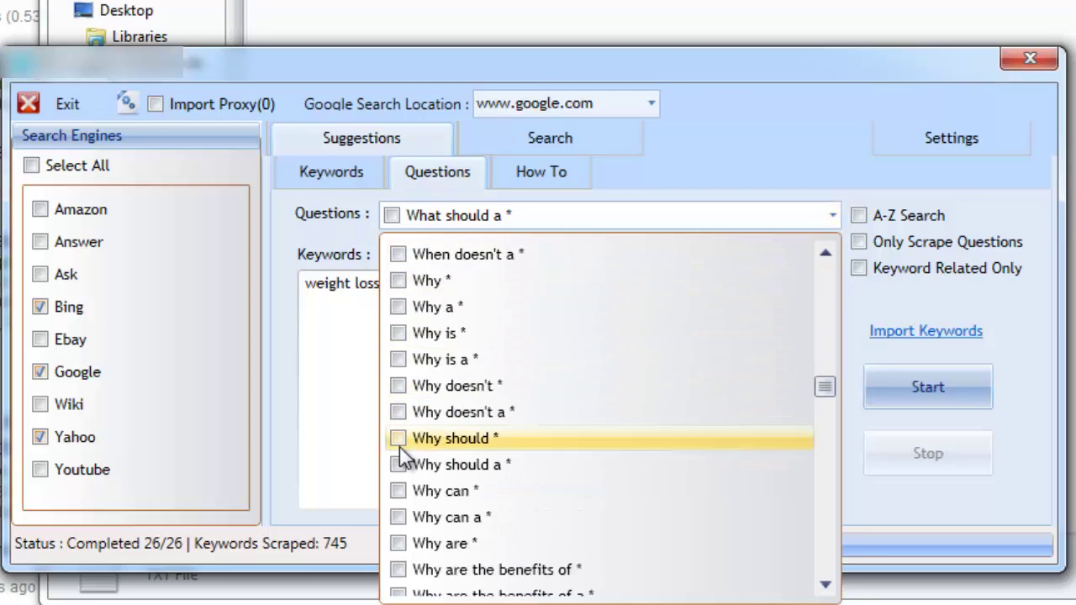
pyautogui.click(397, 439)
pyautogui.click(370, 437)
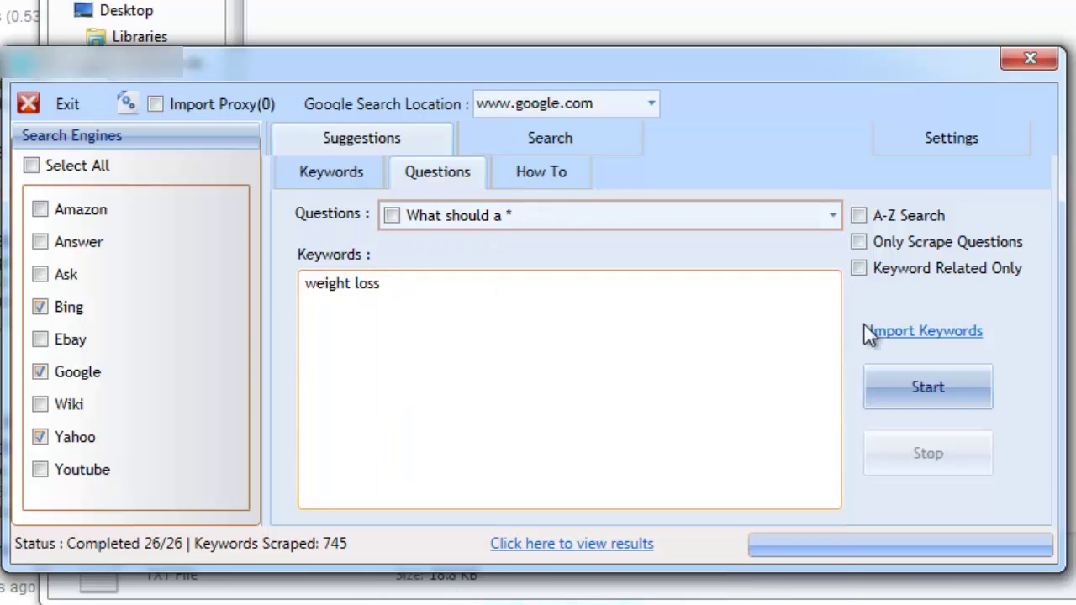
pyautogui.click(859, 243)
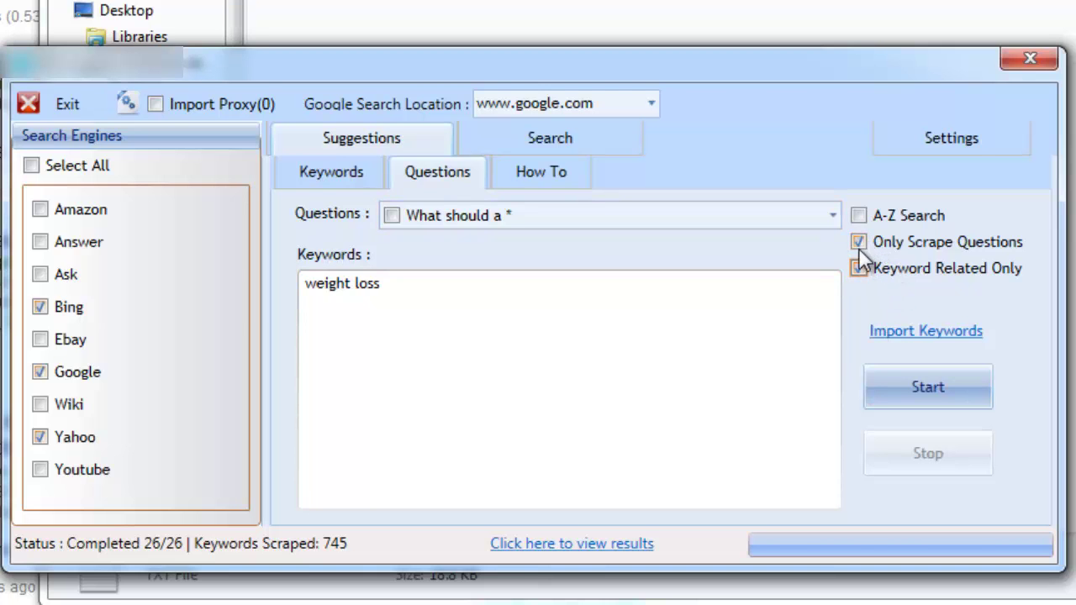
pyautogui.click(859, 269)
# Run the weight loss question scrape to Completed 4/4 and open its results folder.
pyautogui.click(876, 384)
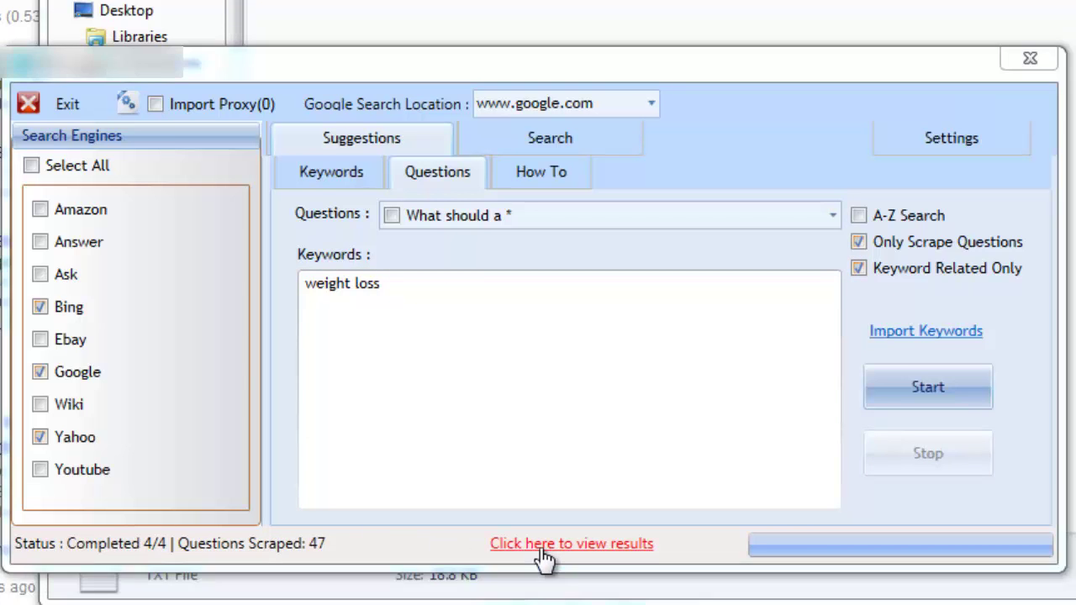
pyautogui.click(540, 545)
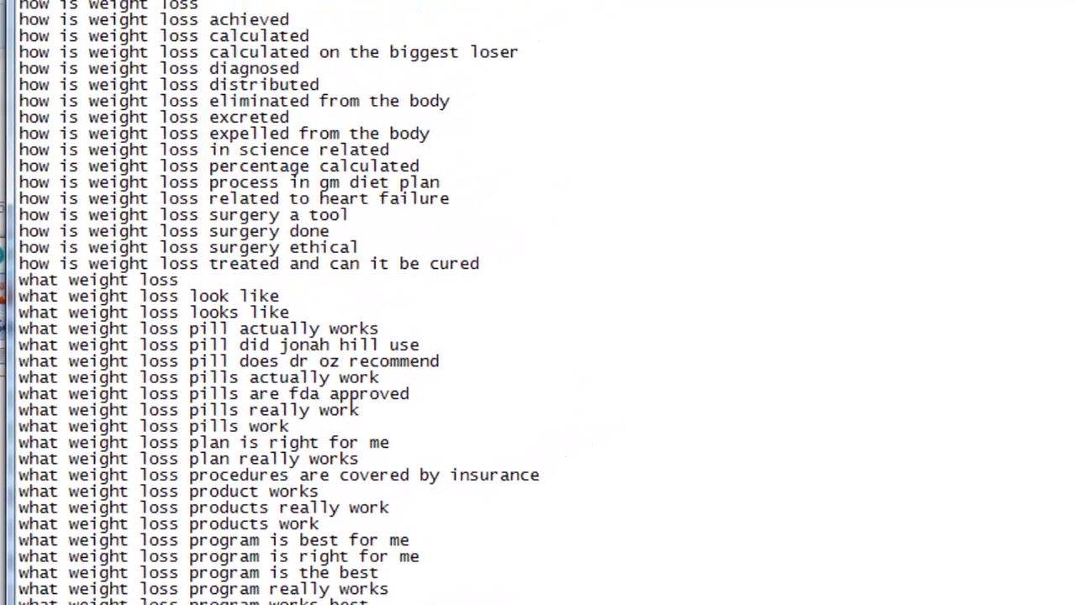
# Scroll through the scraped weight loss questions in Notepad, from 'how is' to 'when is'.
pyautogui.scroll(-20, 238, 111)
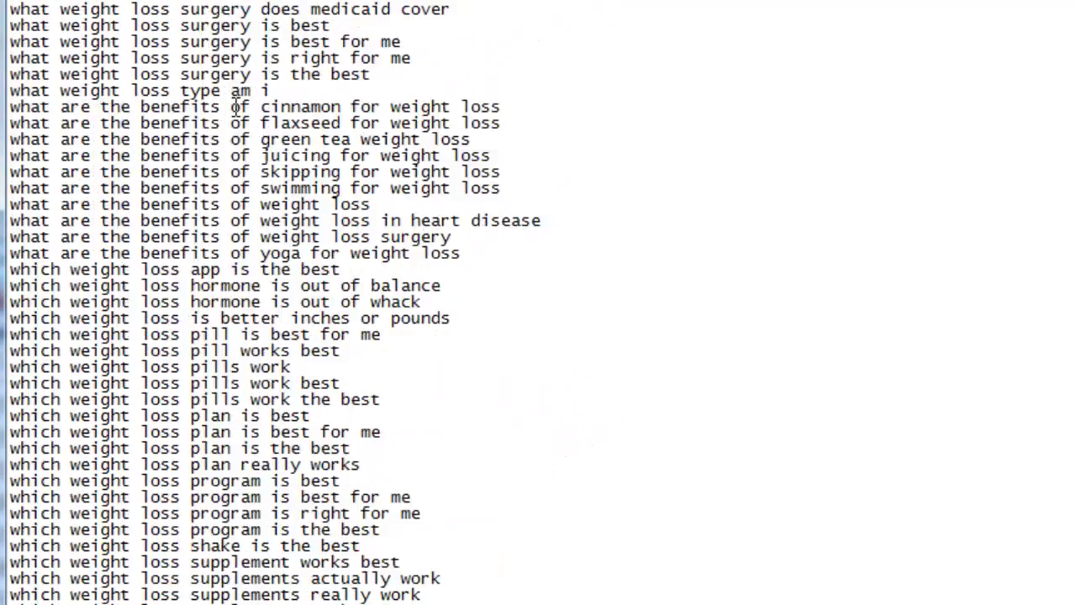
pyautogui.scroll(-7, 236, 106)
pyautogui.scroll(20, 230, 109)
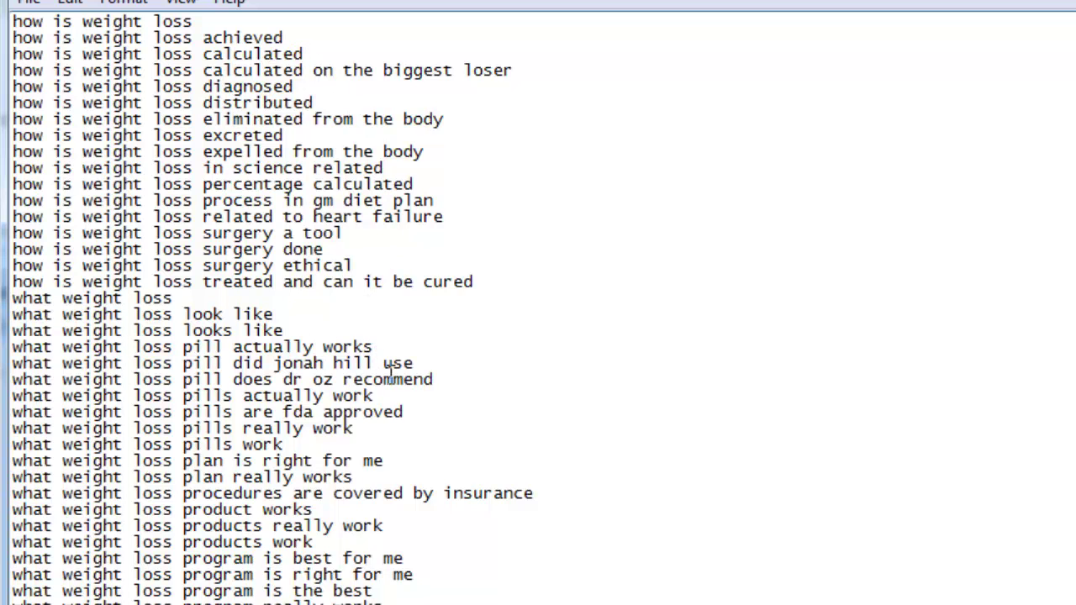
pyautogui.scroll(-5, 421, 547)
pyautogui.scroll(-1, 421, 558)
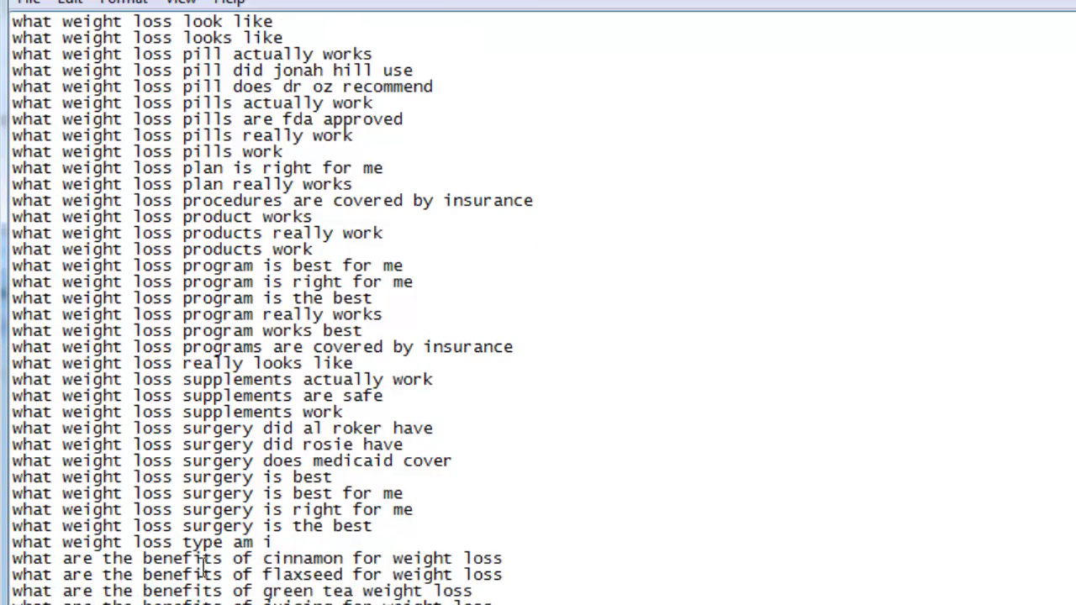
pyautogui.scroll(-6, 448, 584)
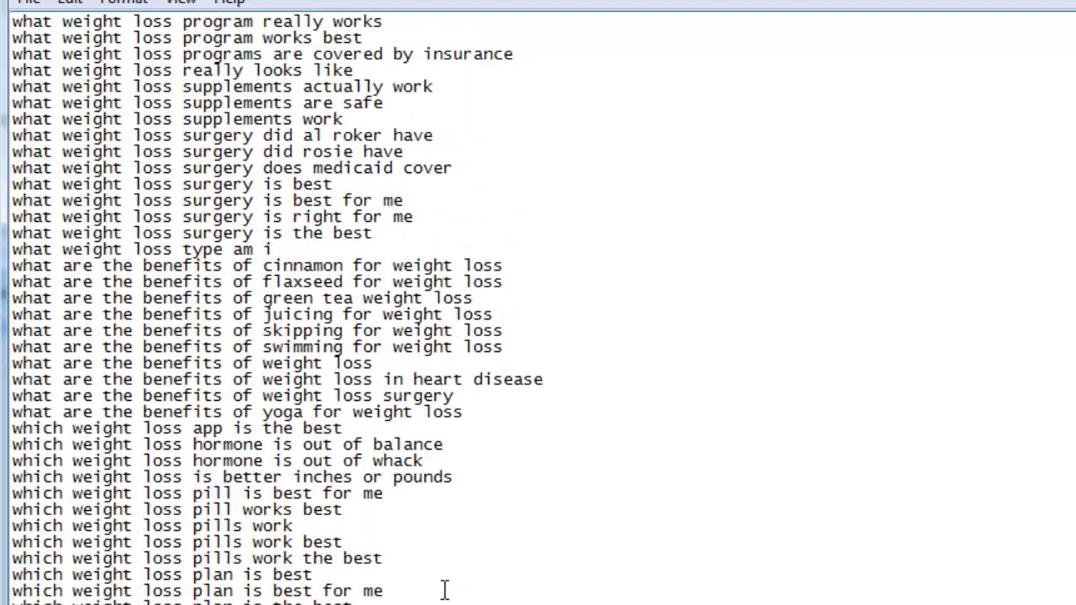
pyautogui.scroll(-12, 351, 436)
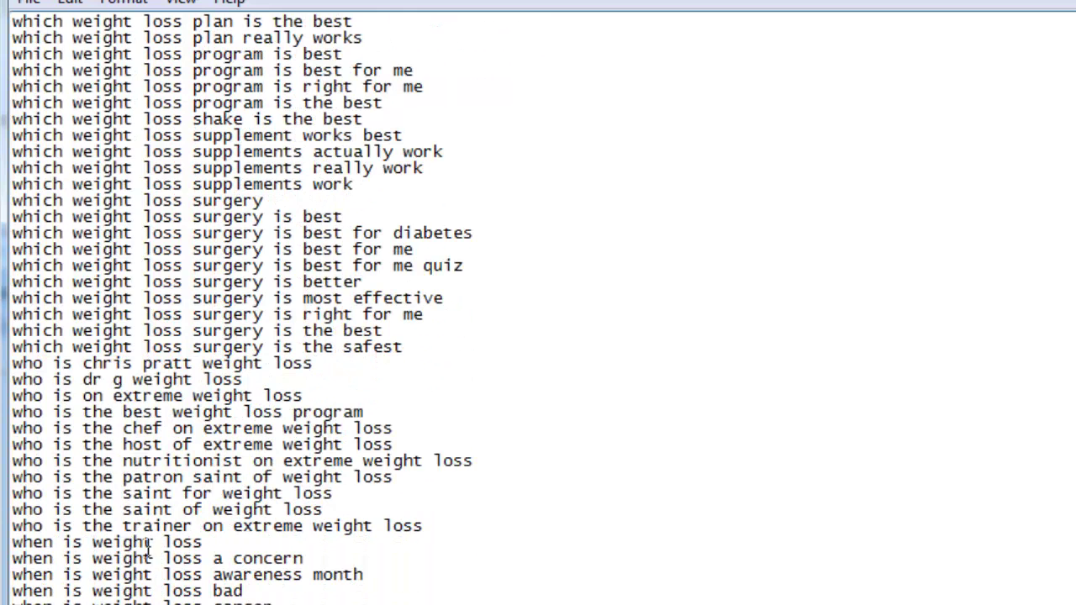
pyautogui.scroll(-4, 262, 599)
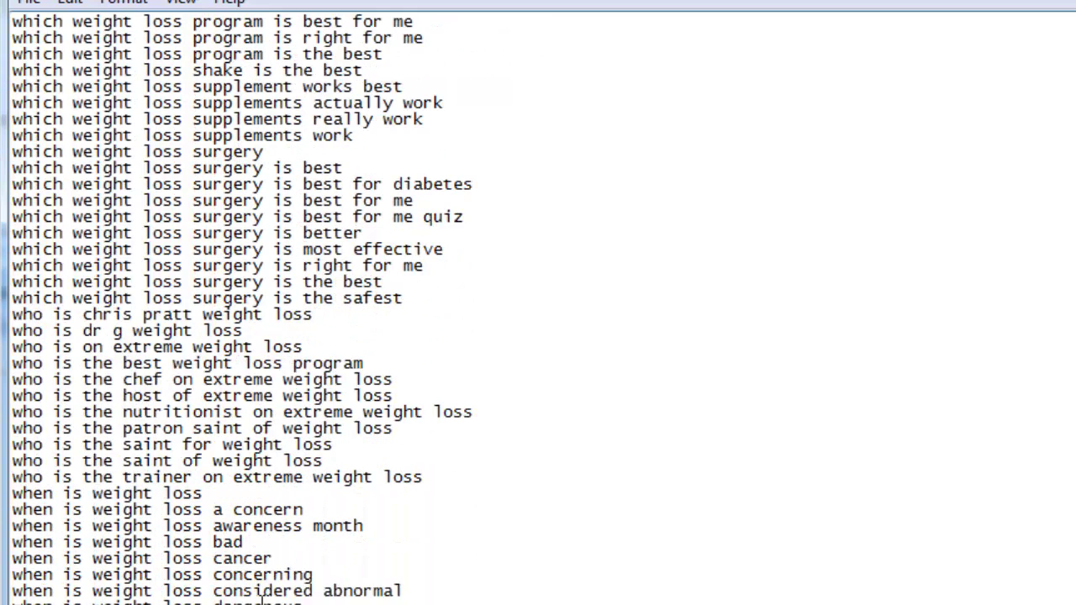
pyautogui.scroll(-3, 368, 586)
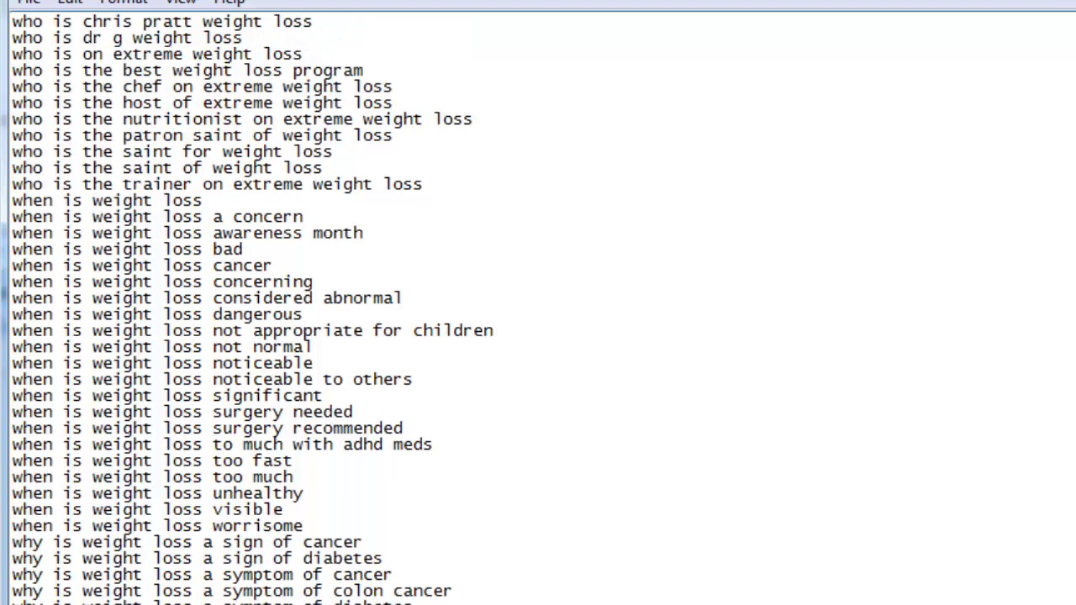
pyautogui.scroll(-3, 1050, 142)
pyautogui.scroll(5, 1050, 142)
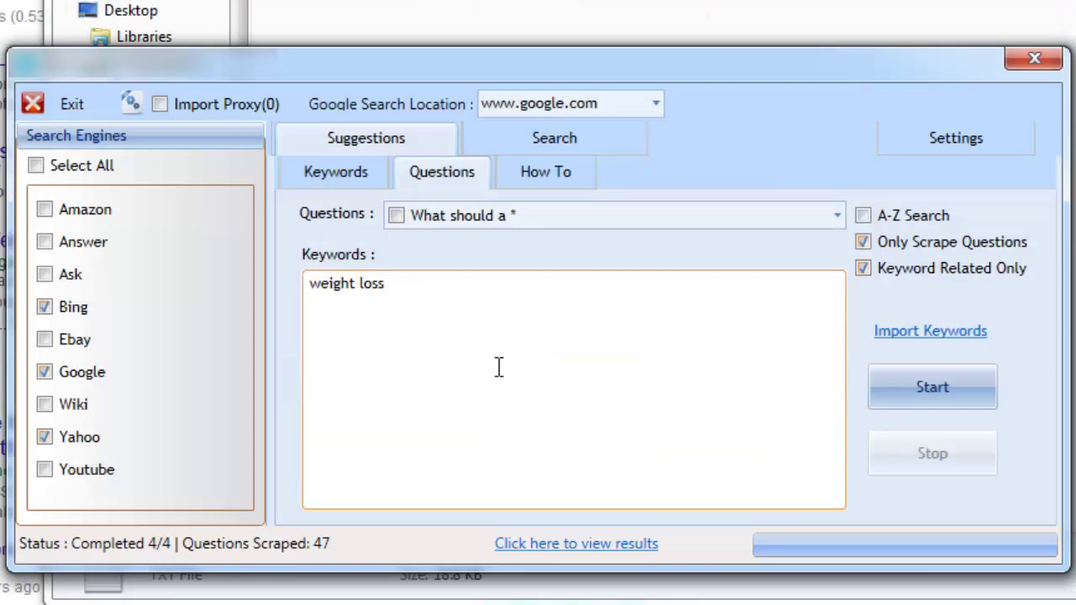
# Browse the question templates, then delete 'weight loss' from the Keywords box.
pyautogui.click(836, 217)
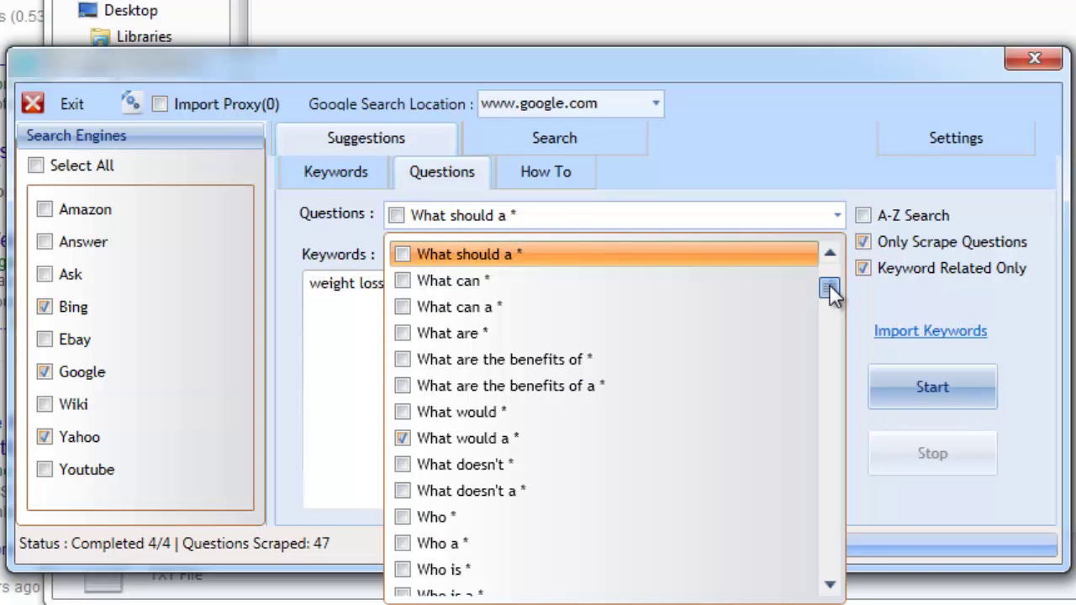
pyautogui.scroll(-1, 832, 294)
pyautogui.moveTo(828, 294); pyautogui.dragTo(829, 507)
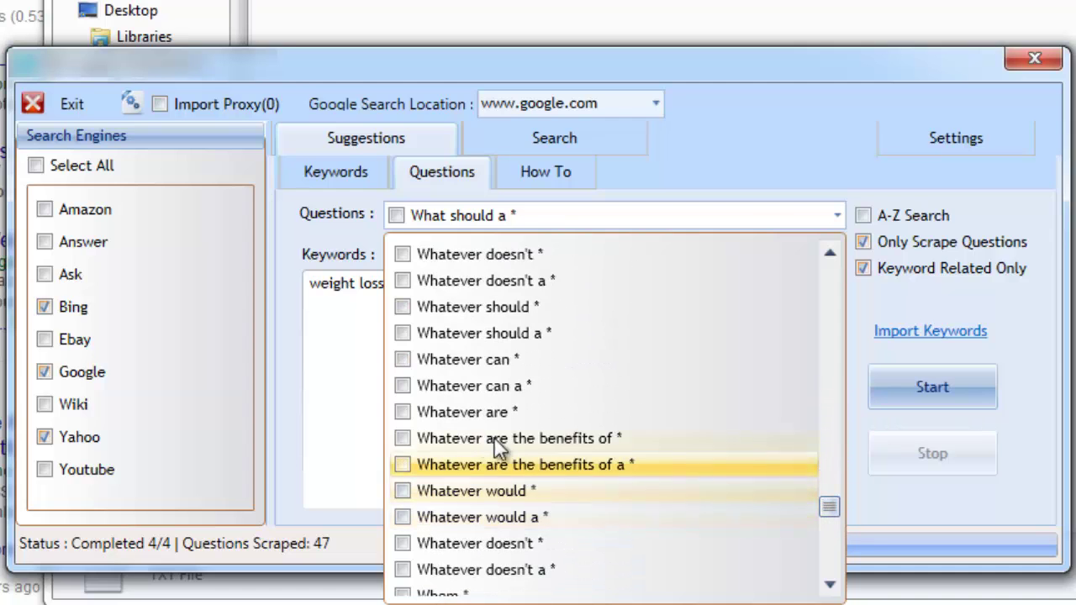
pyautogui.click(361, 414)
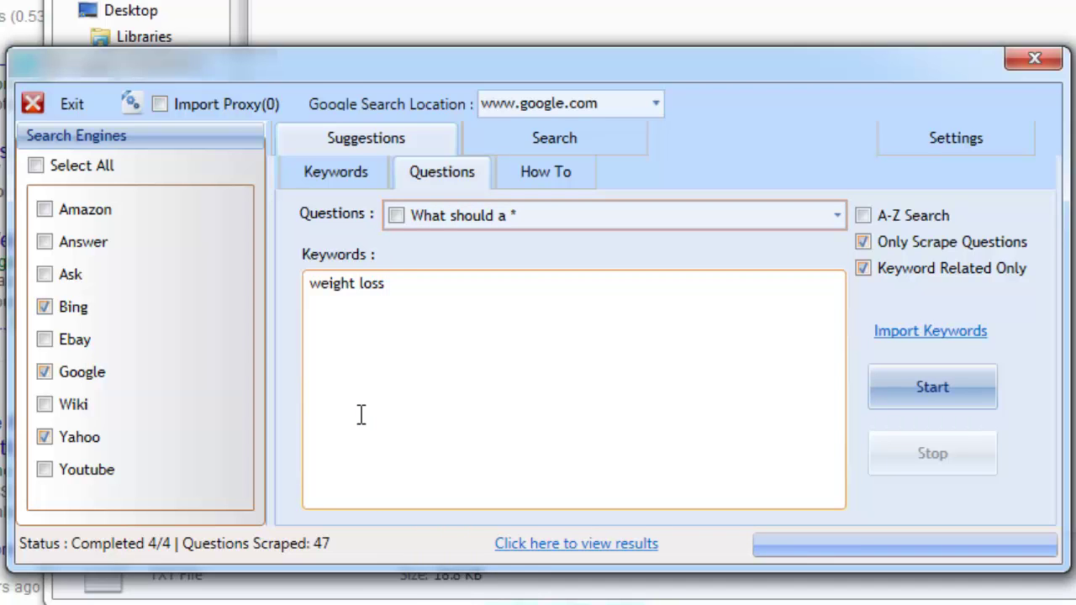
pyautogui.moveTo(384, 286); pyautogui.dragTo(305, 288)
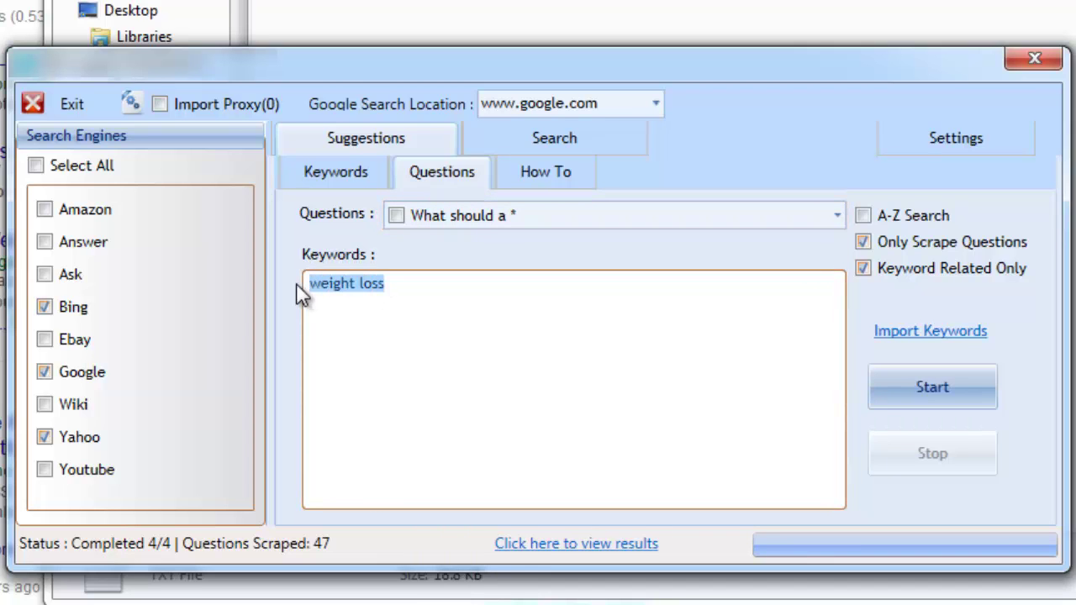
pyautogui.press('BackSpace')
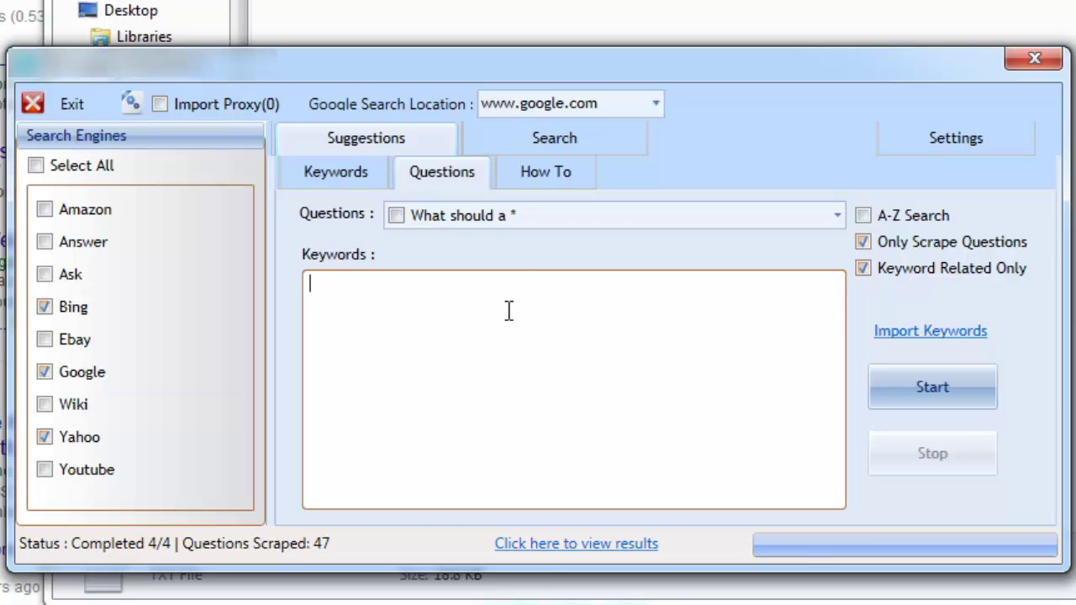
# Switch to How To scraping and untick all 102 how-to templates.
pyautogui.click(555, 171)
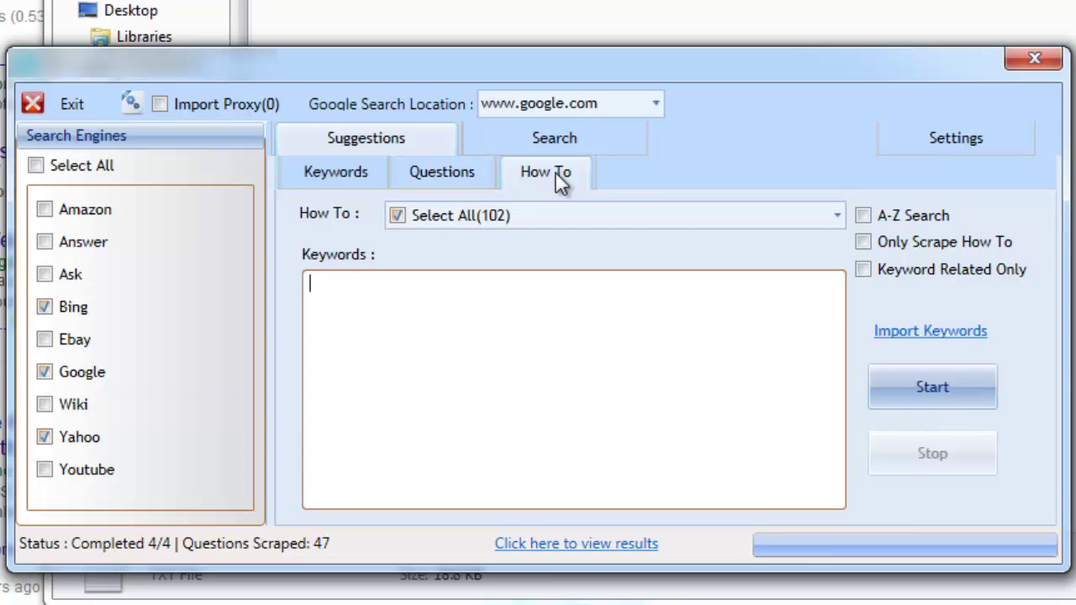
pyautogui.click(836, 215)
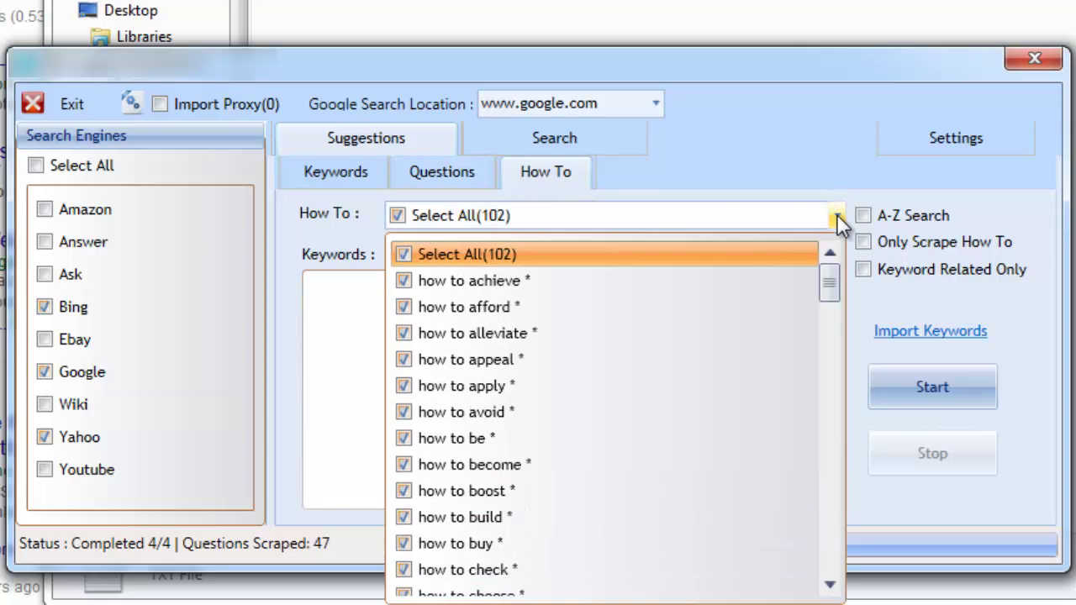
pyautogui.click(406, 254)
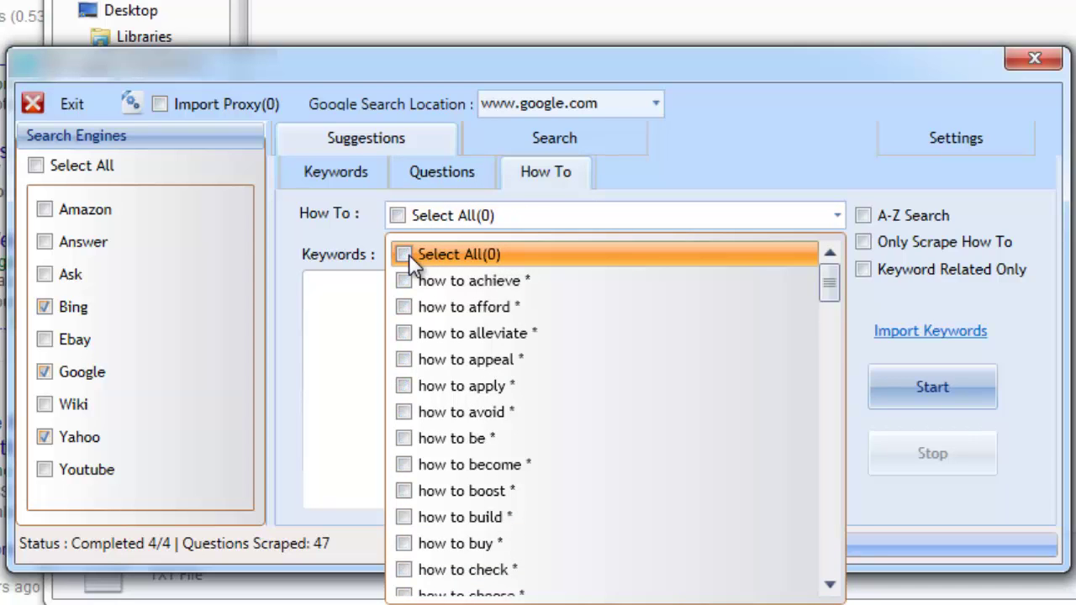
pyautogui.click(362, 313)
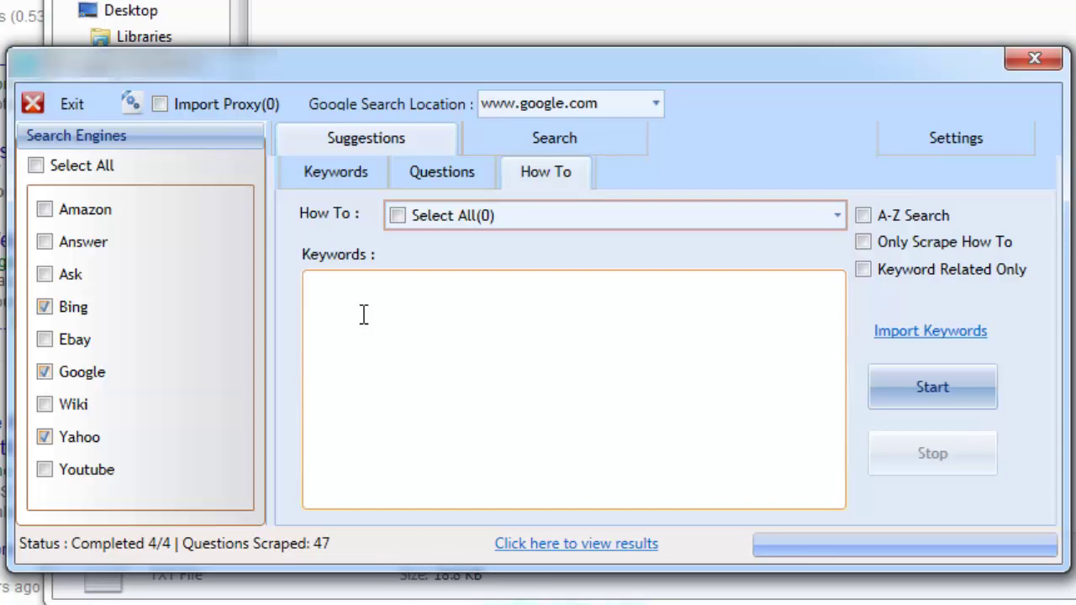
pyautogui.click(387, 320)
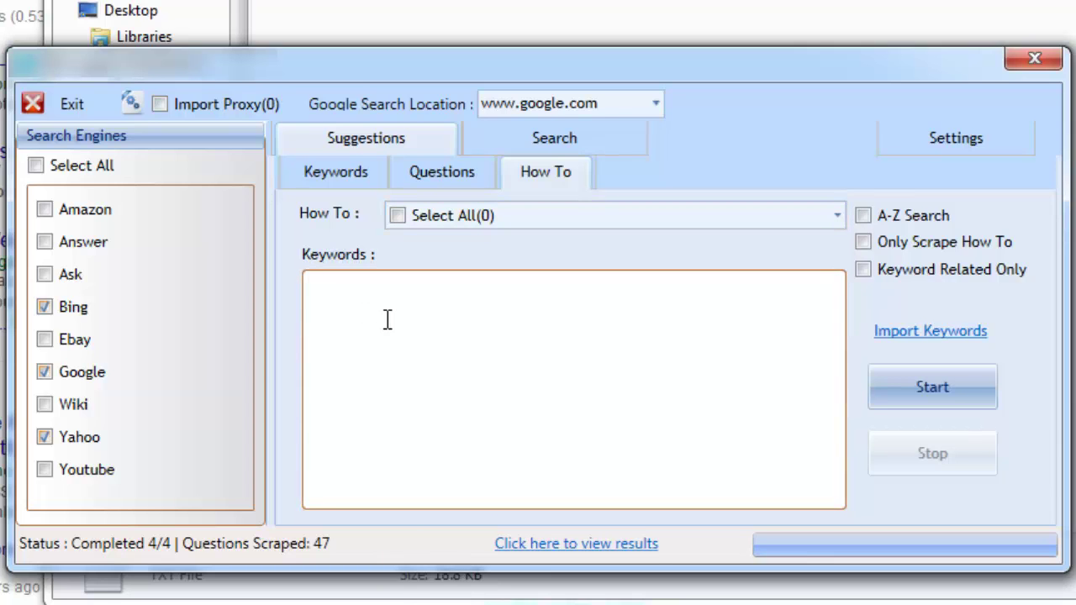
pyautogui.click(387, 317)
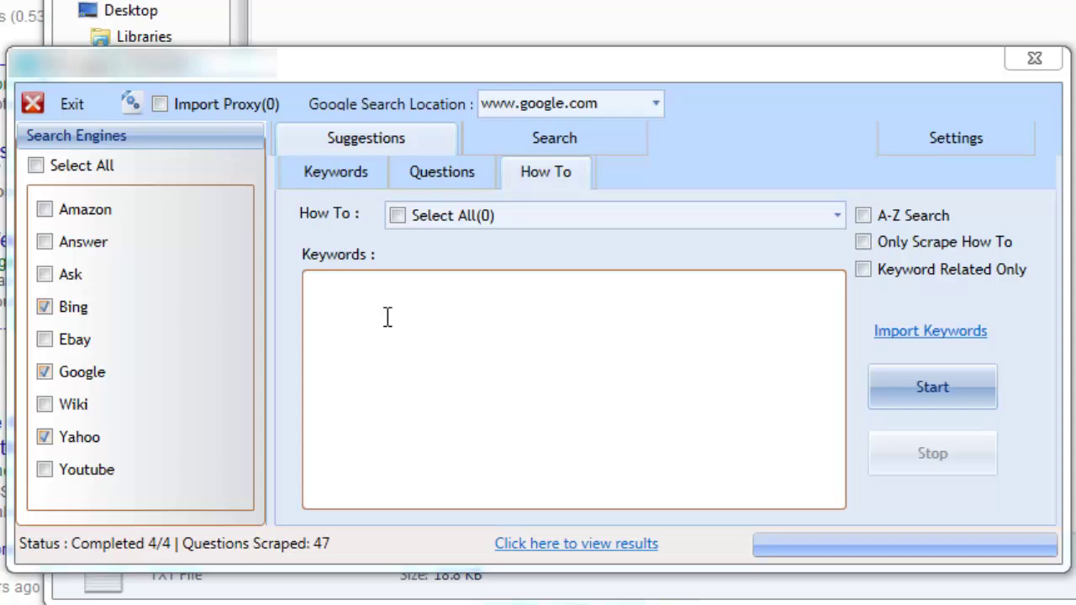
pyautogui.click(387, 317)
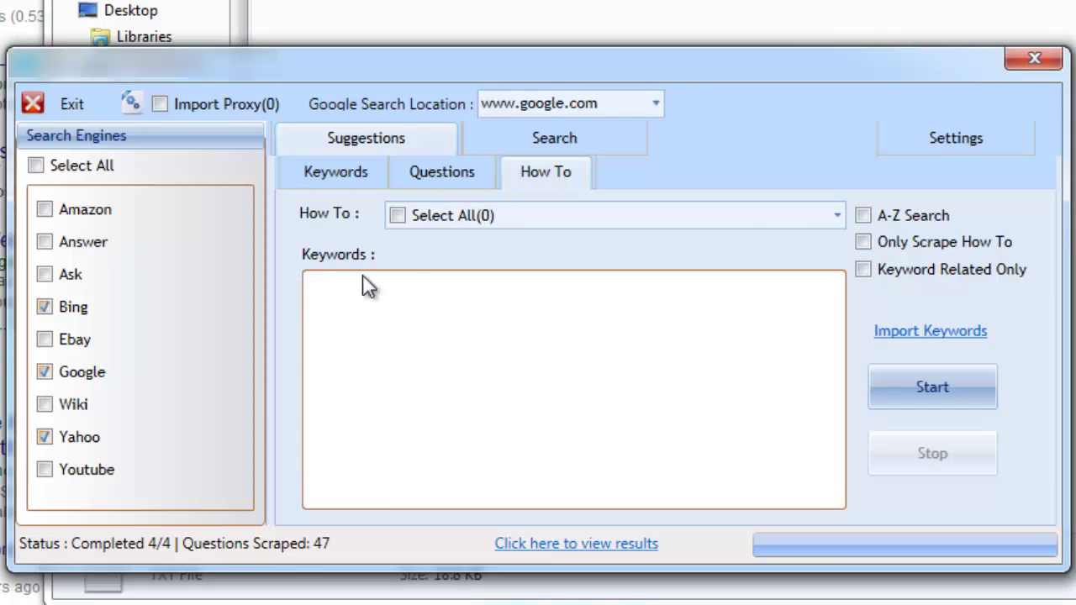
# Tick the how to afford, how to become, how to enhance and one other how-to template.
pyautogui.click(837, 216)
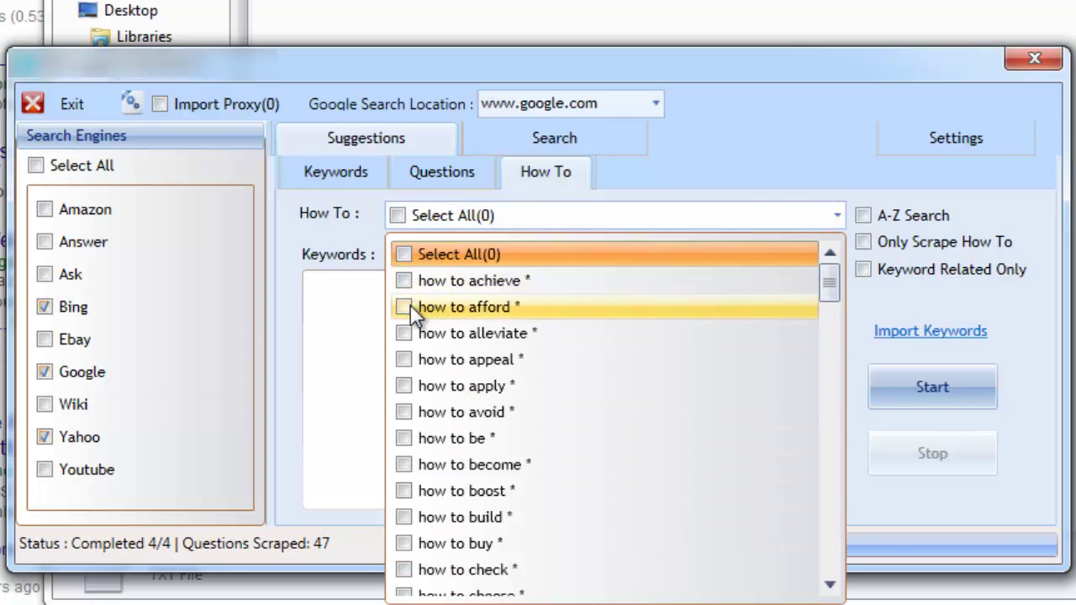
pyautogui.click(404, 307)
pyautogui.click(404, 465)
pyautogui.click(404, 570)
pyautogui.scroll(-7, 589, 420)
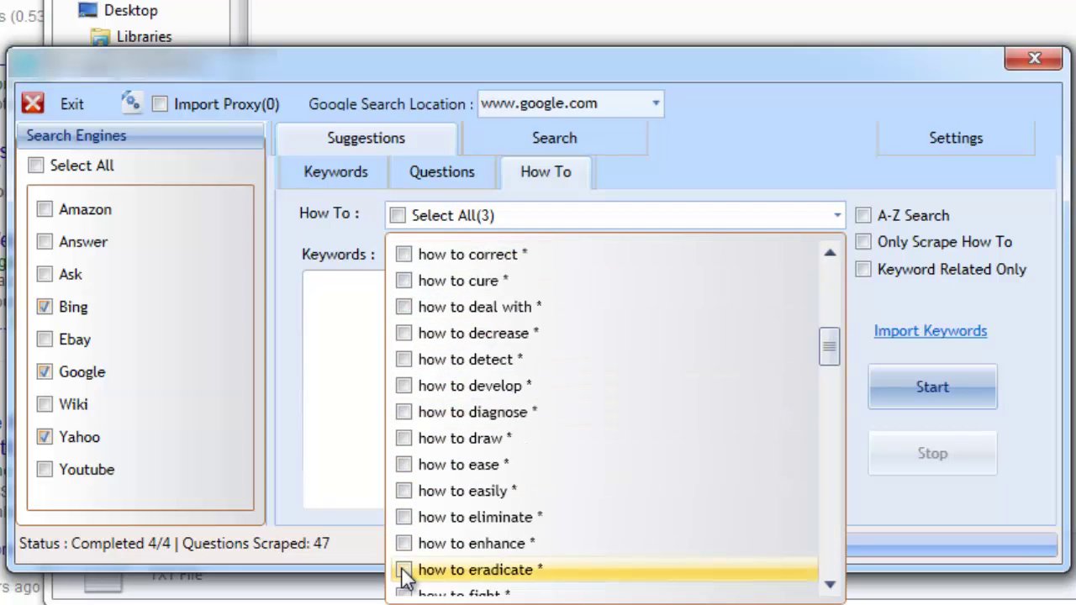
pyautogui.click(403, 544)
pyautogui.click(365, 478)
# Enter 'weight loss' in the Keywords box without importing a keyword file.
pyautogui.click(382, 425)
pyautogui.write('weight loss')
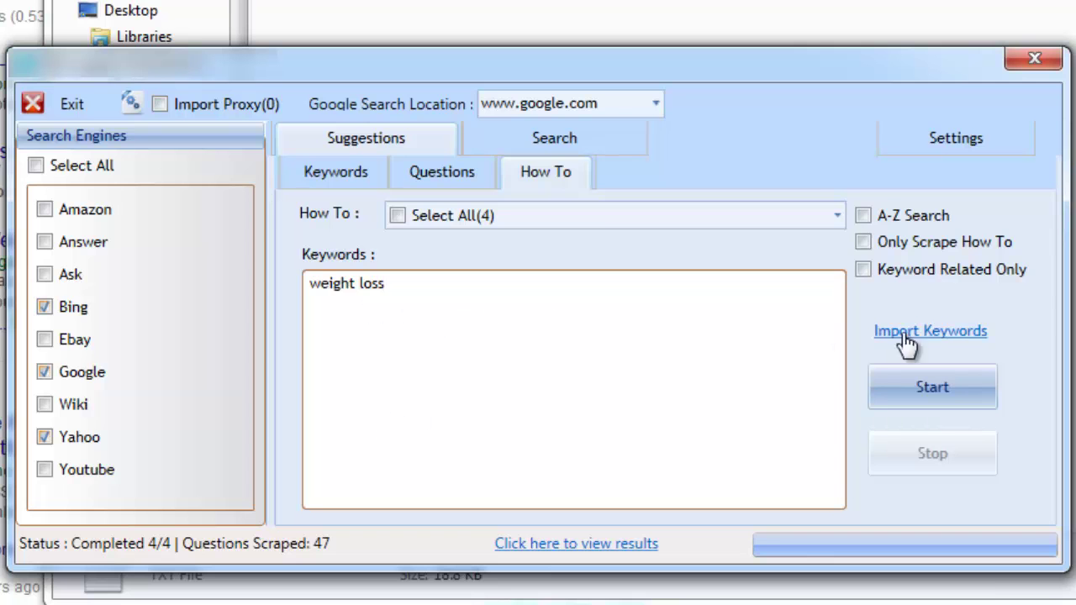
pyautogui.click(969, 331)
pyautogui.click(884, 98)
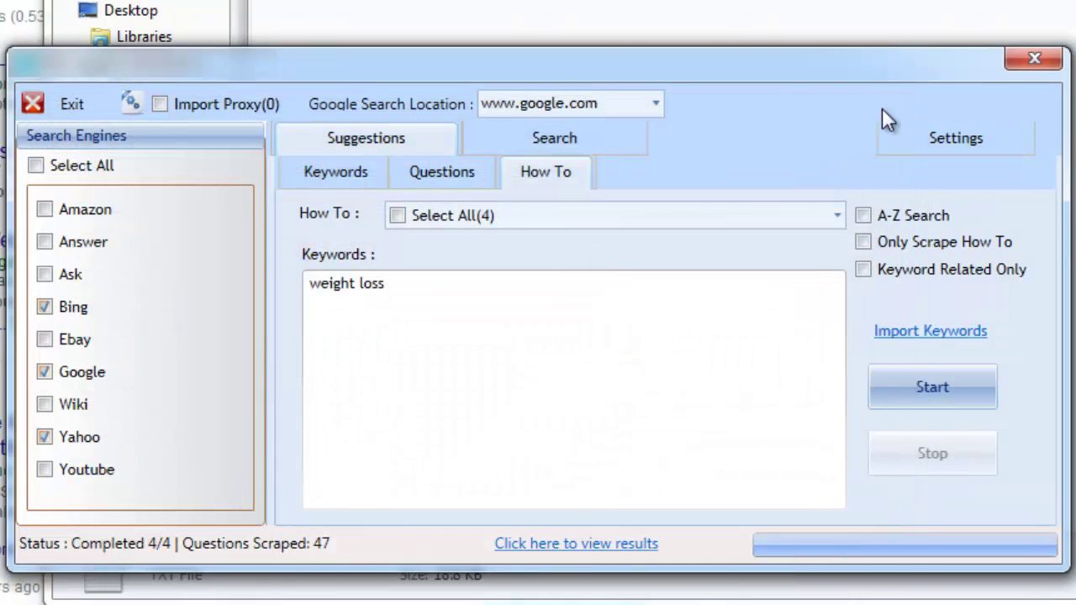
pyautogui.moveTo(315, 281); pyautogui.dragTo(456, 282)
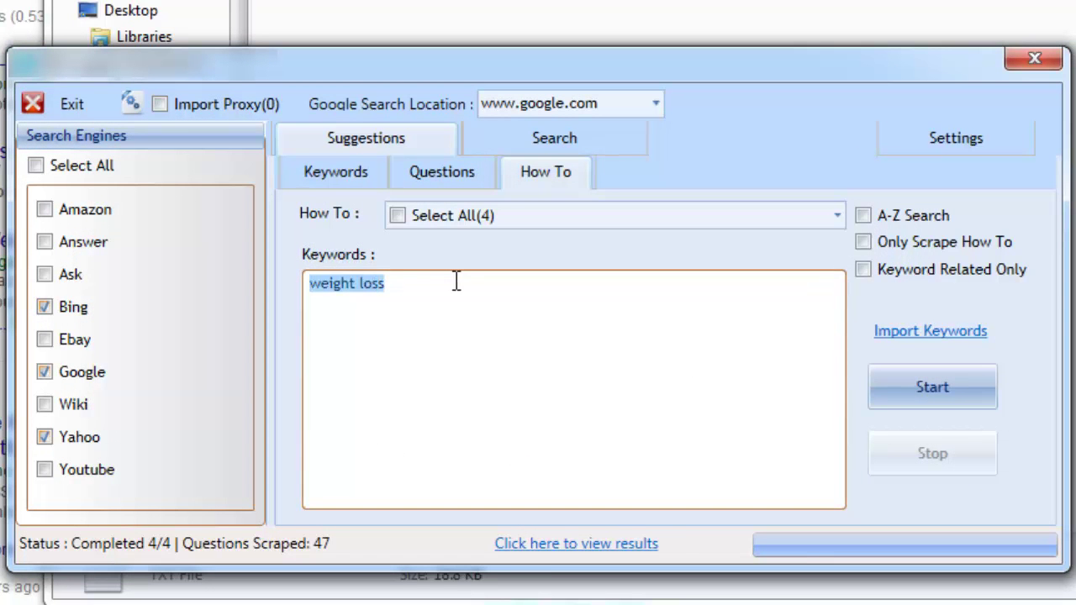
pyautogui.click(461, 300)
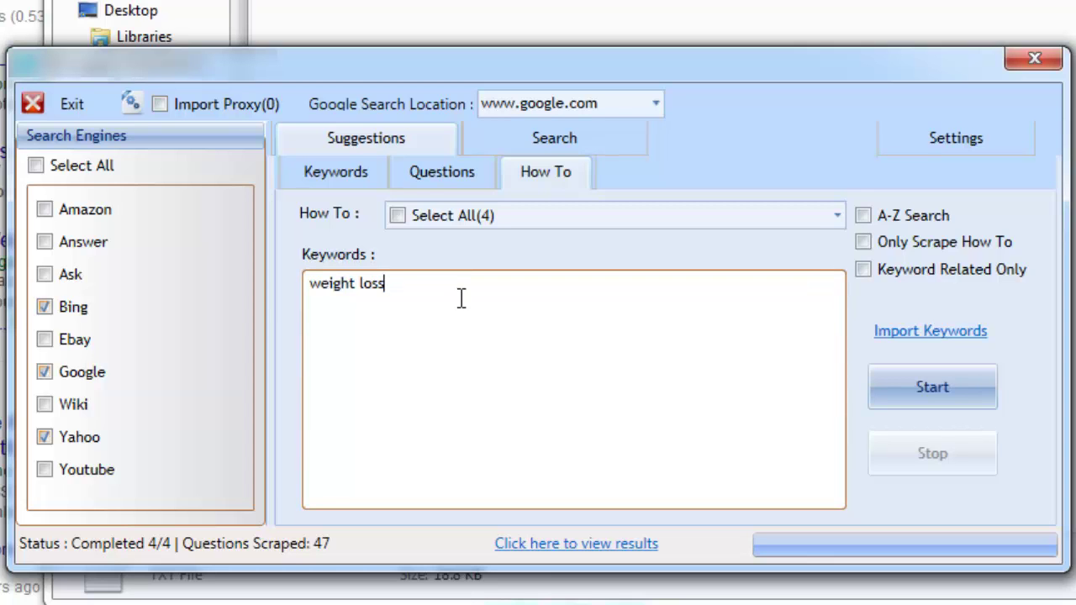
# Turn on A-Z Search, Only Scrape How To and Keyword Related Only.
pyautogui.click(863, 217)
pyautogui.click(862, 243)
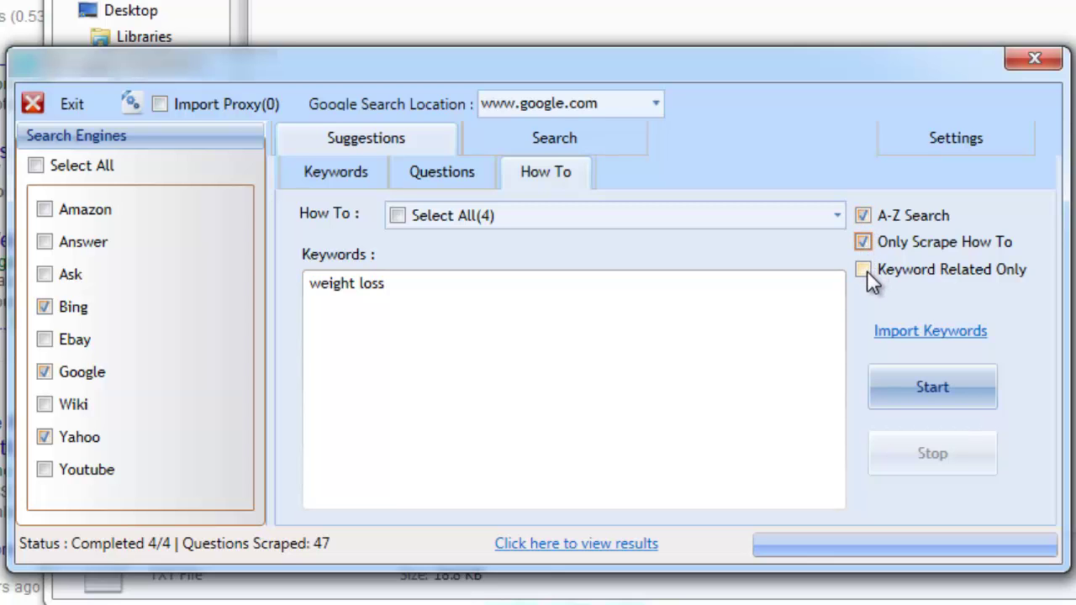
pyautogui.click(864, 270)
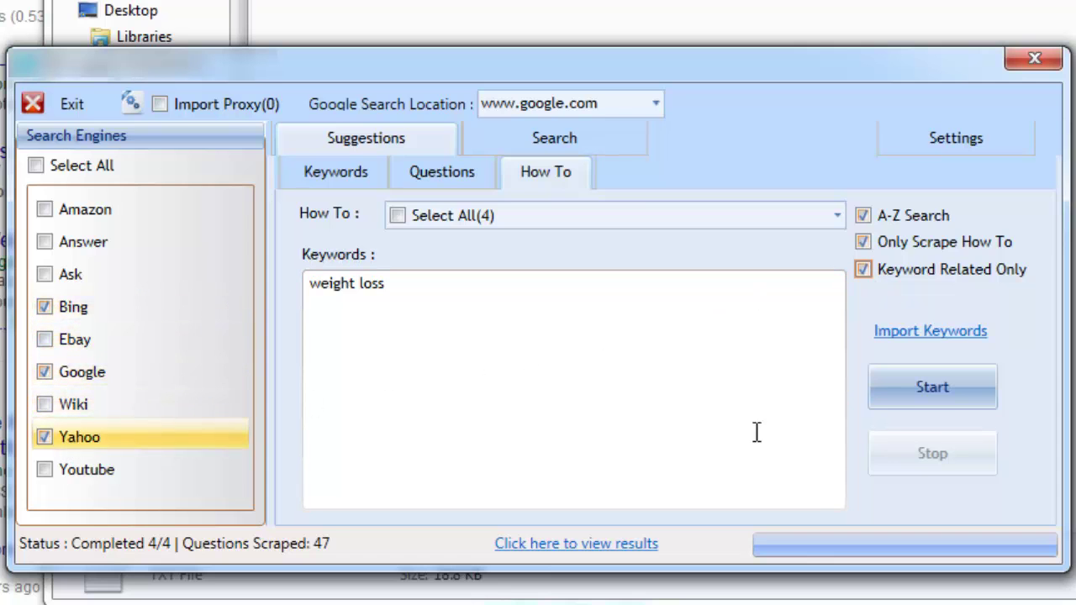
# Start the How To scrape for 'weight loss'.
pyautogui.click(943, 396)
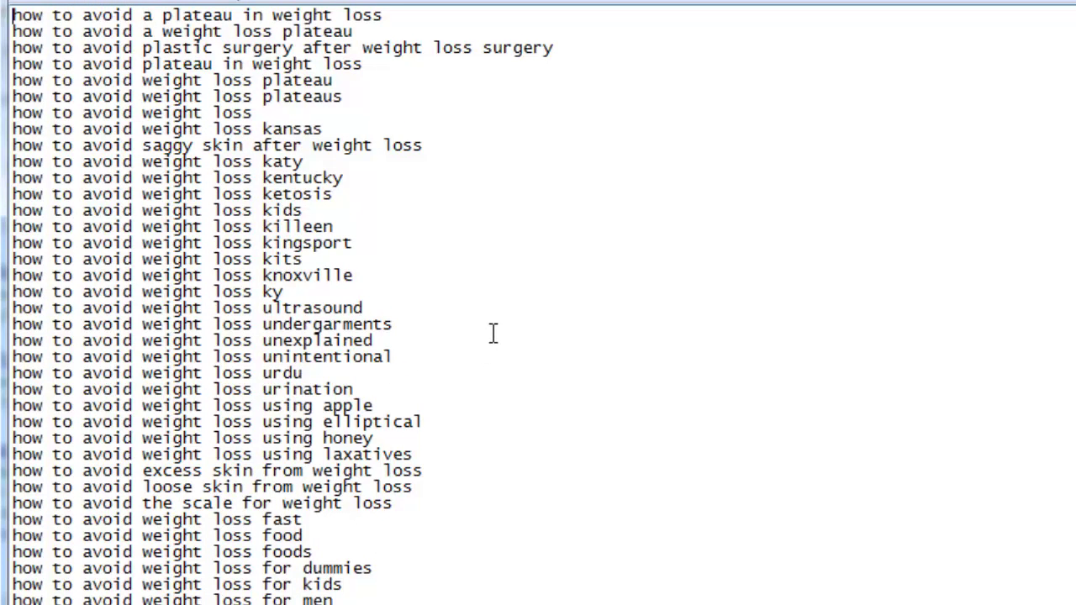
pyautogui.scroll(-1, 494, 333)
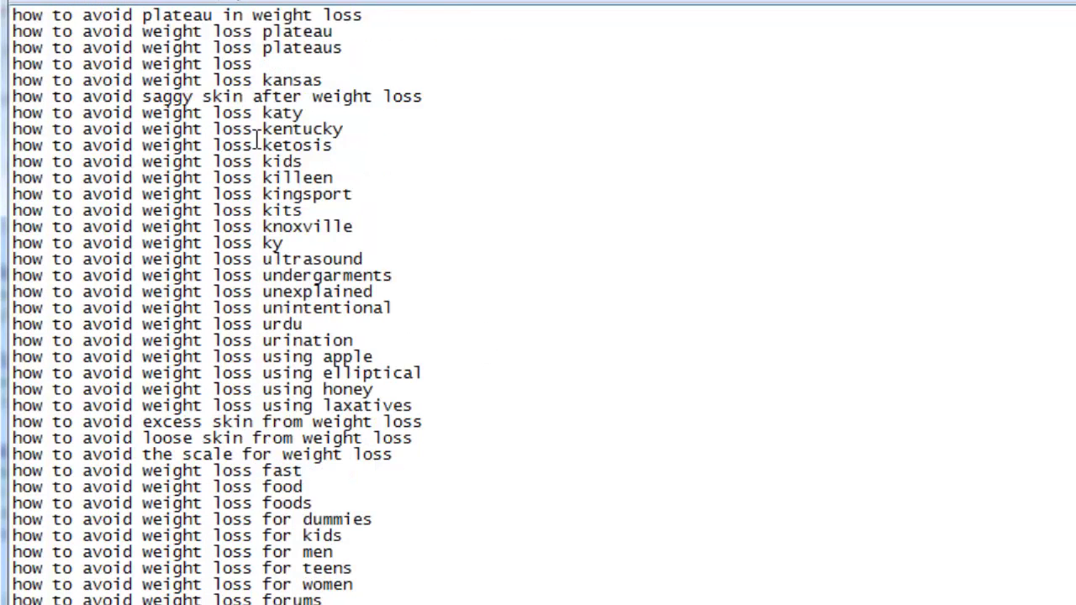
pyautogui.scroll(-16, 434, 456)
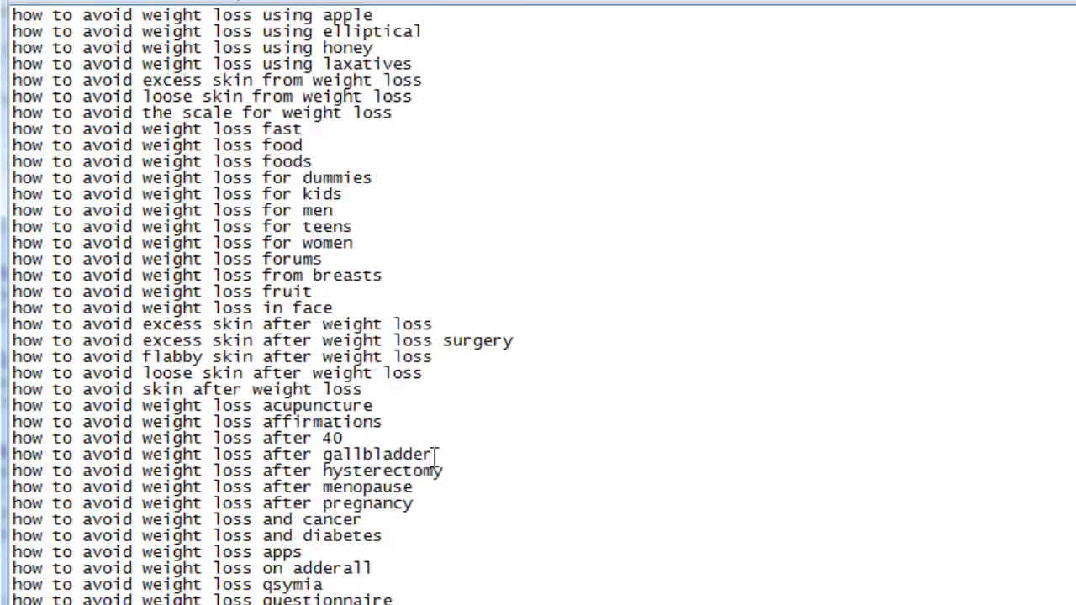
pyautogui.scroll(-7, 435, 456)
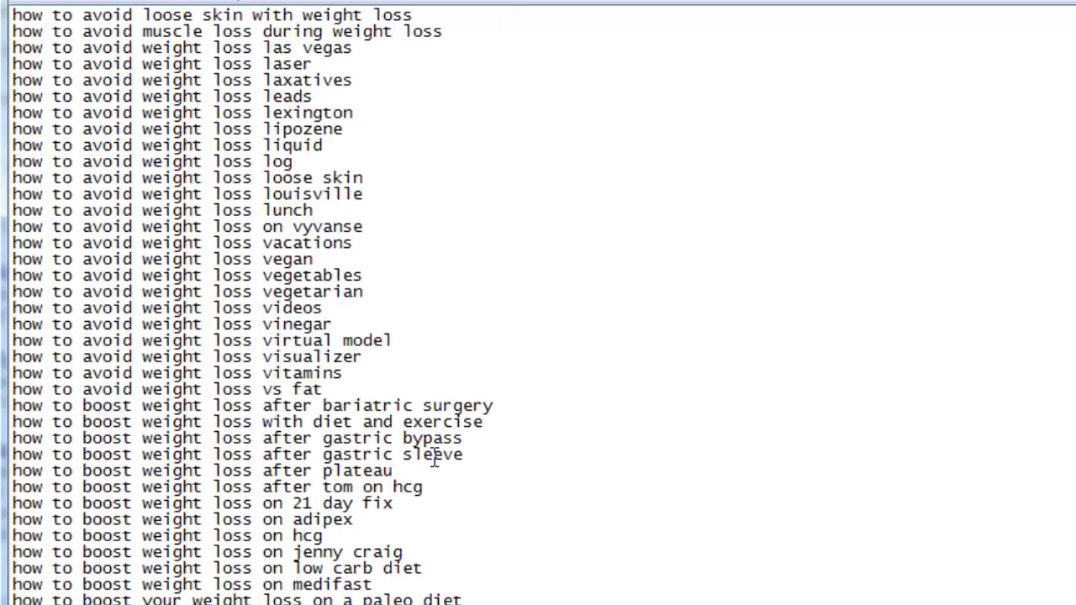
pyautogui.scroll(-20, 435, 456)
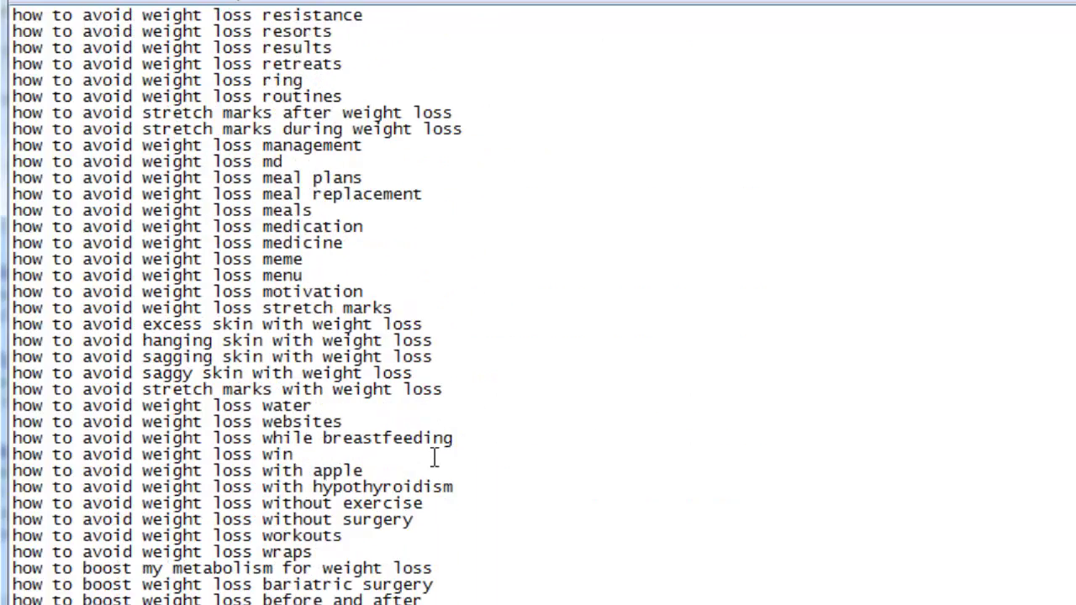
pyautogui.scroll(-20, 434, 456)
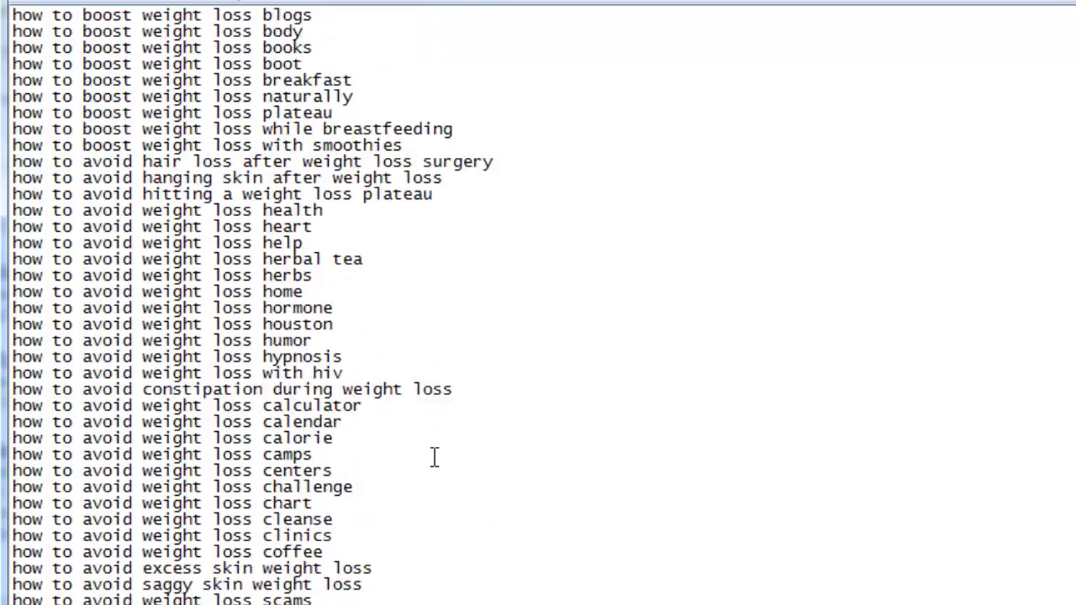
pyautogui.scroll(-20, 435, 456)
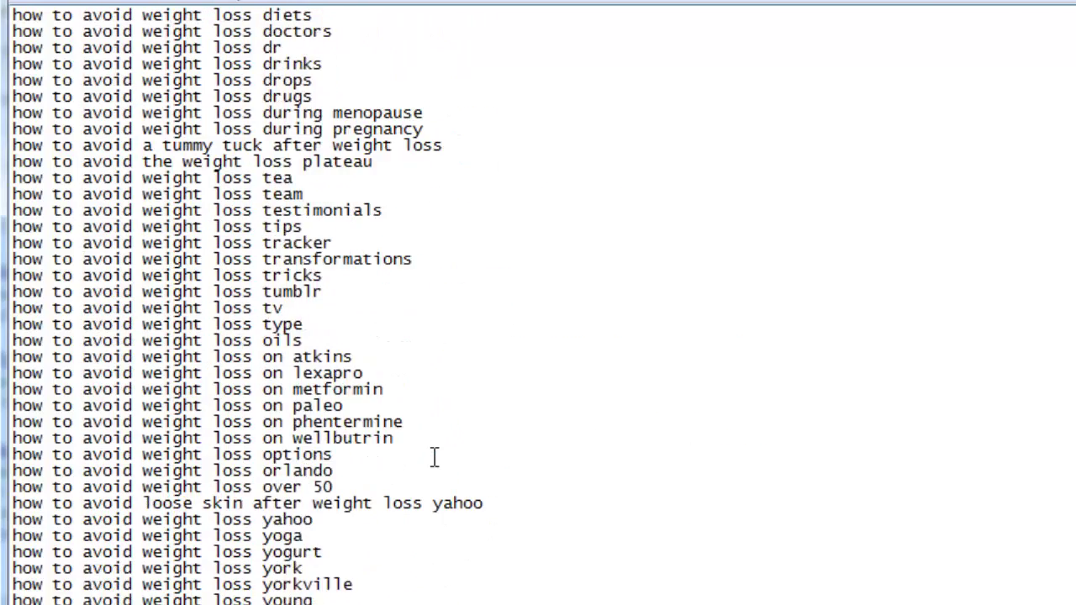
pyautogui.scroll(-7, 435, 456)
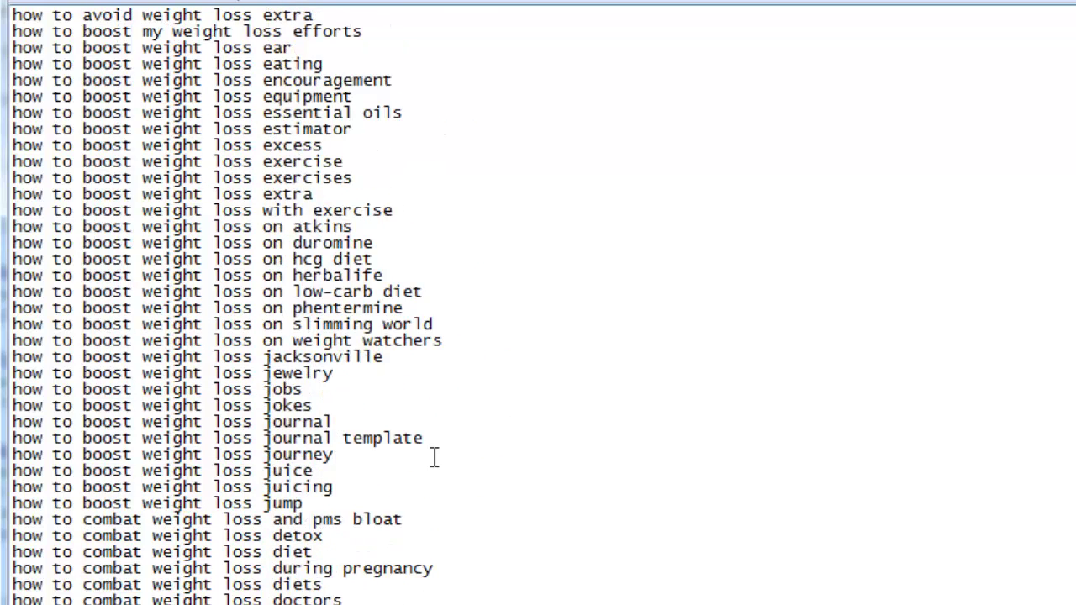
pyautogui.scroll(-7, 434, 457)
pyautogui.scroll(-20, 434, 456)
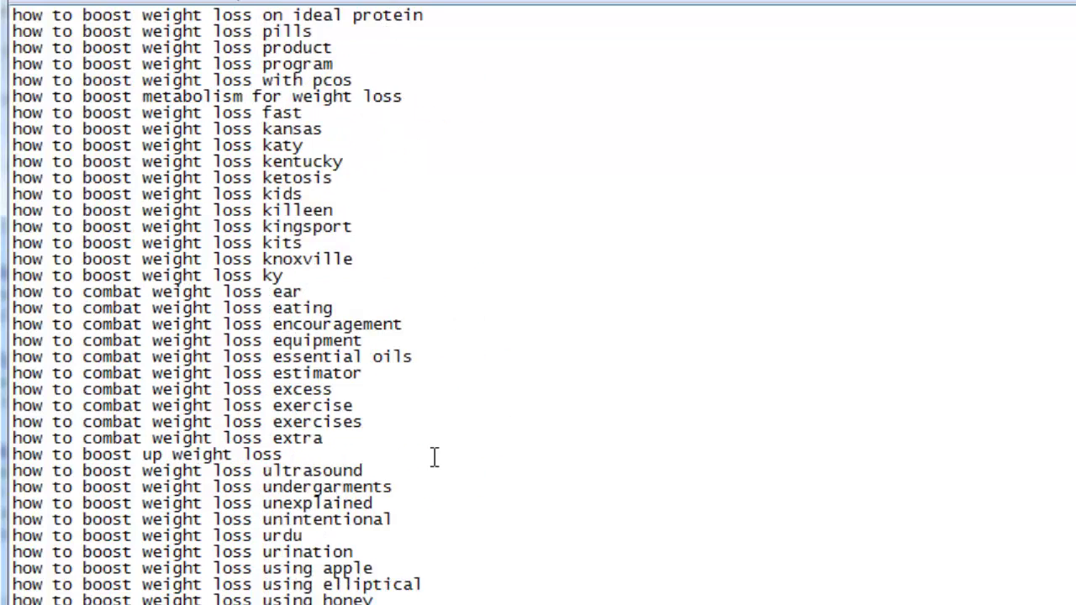
pyautogui.scroll(-20, 435, 456)
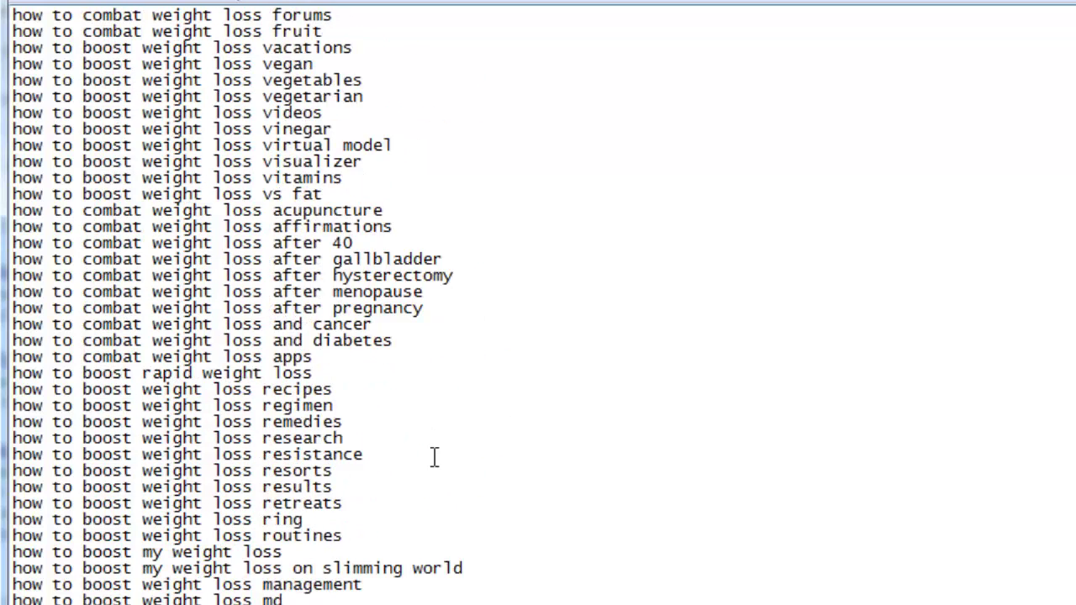
pyautogui.scroll(-9, 434, 456)
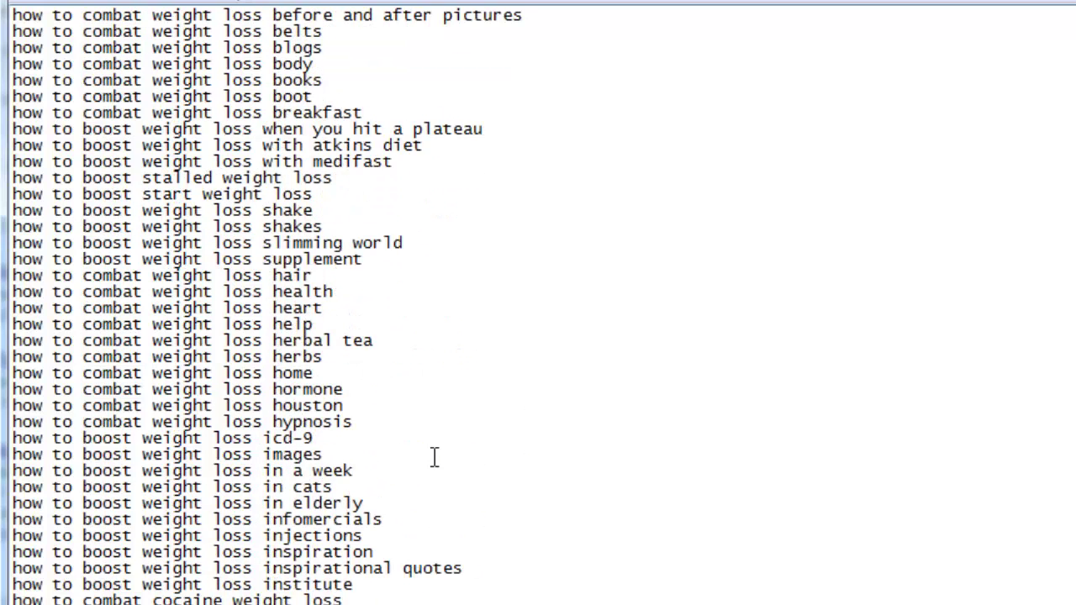
pyautogui.scroll(-20, 434, 456)
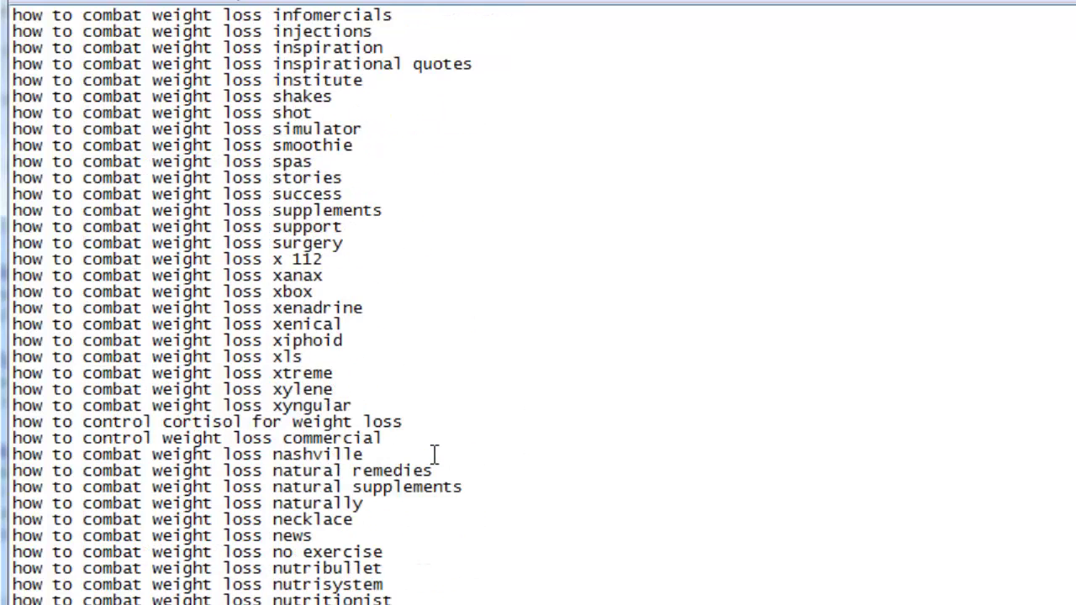
pyautogui.scroll(-8, 435, 455)
pyautogui.scroll(-16, 435, 455)
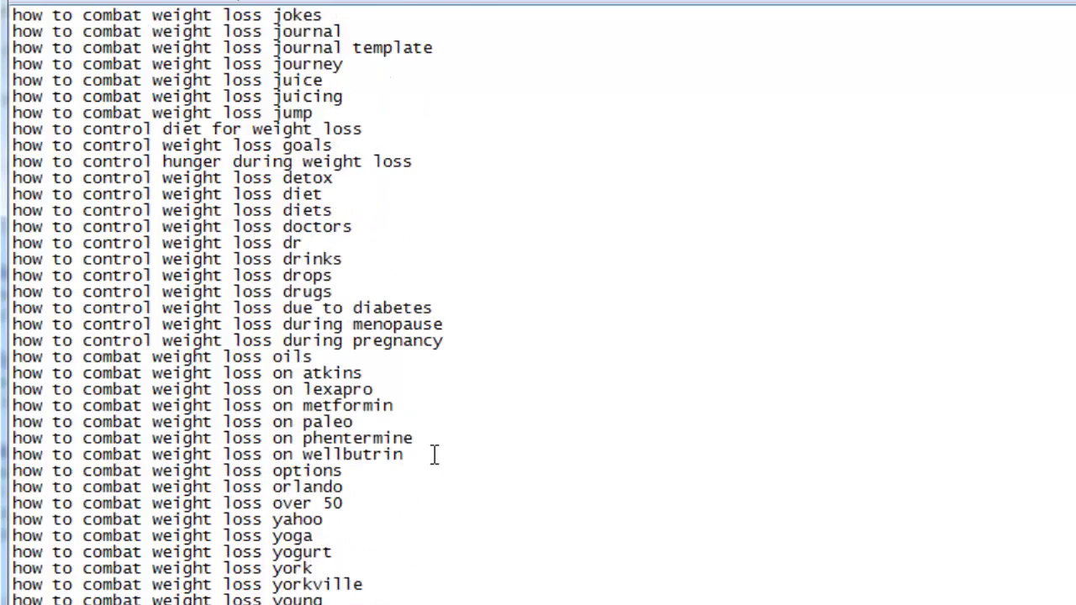
pyautogui.scroll(-15, 435, 455)
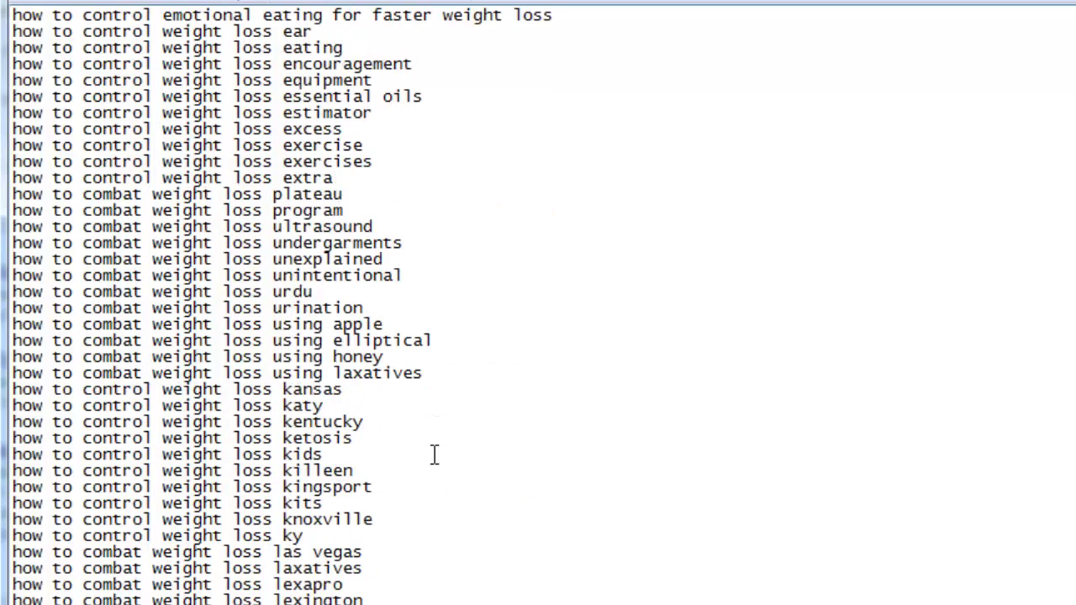
pyautogui.scroll(-15, 434, 454)
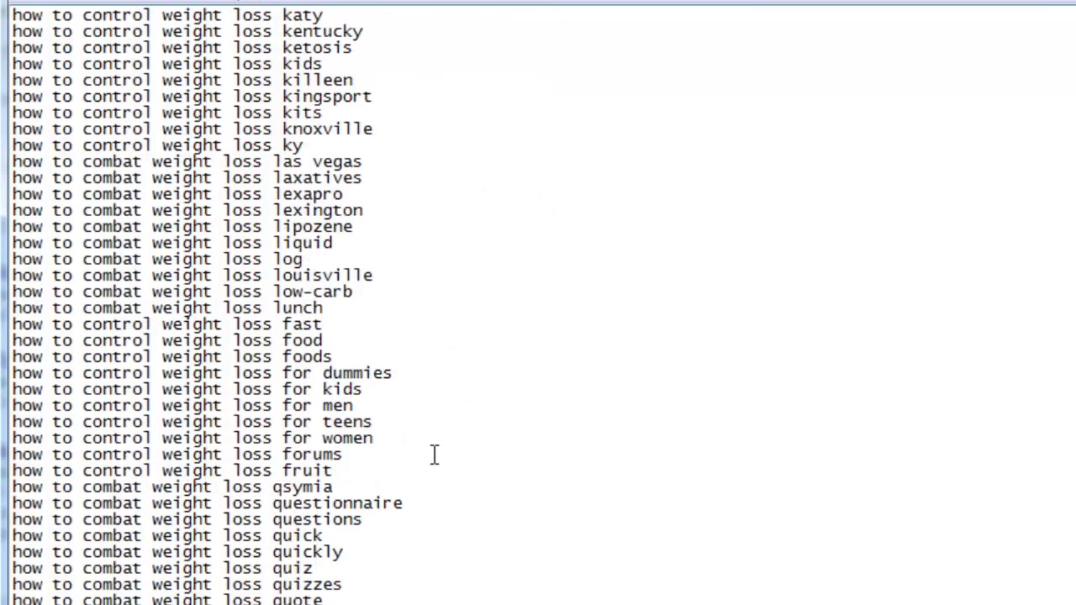
pyautogui.scroll(-14, 435, 454)
pyautogui.scroll(-11, 435, 455)
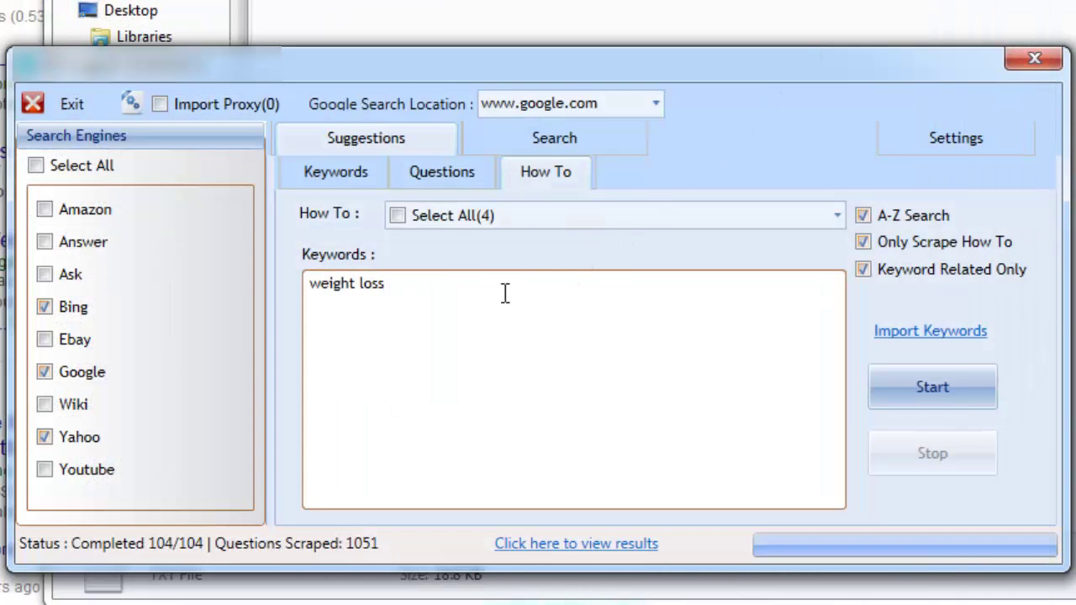
# Delete 'weight loss' from Keywords and tick the how to alleviate and how to appeal templates.
pyautogui.moveTo(393, 286); pyautogui.dragTo(294, 283)
pyautogui.press('BackSpace')
pyautogui.click(836, 215)
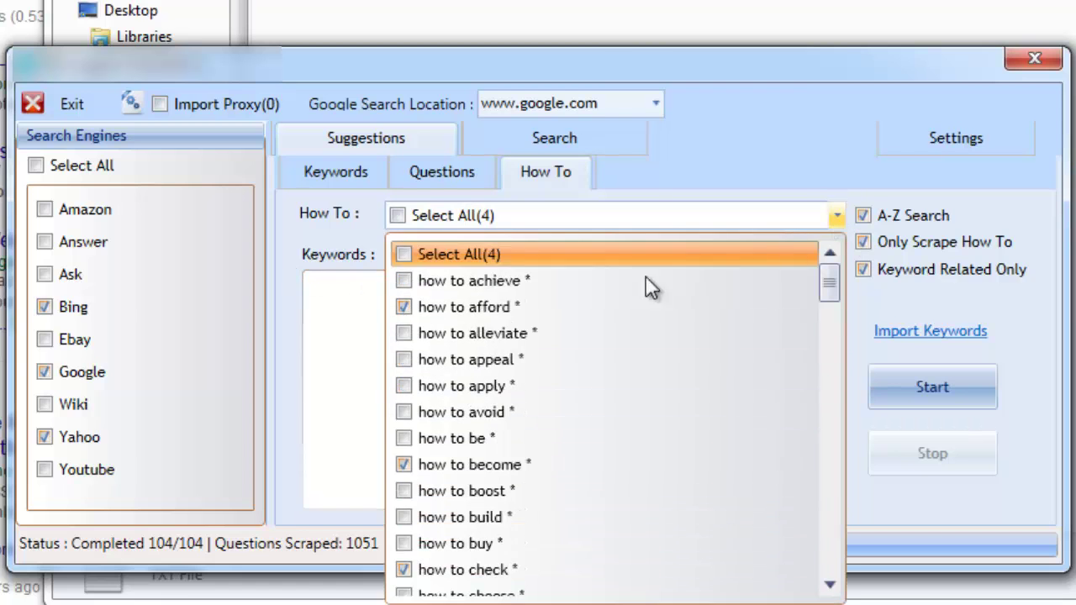
pyautogui.click(402, 332)
pyautogui.click(405, 361)
pyautogui.click(356, 372)
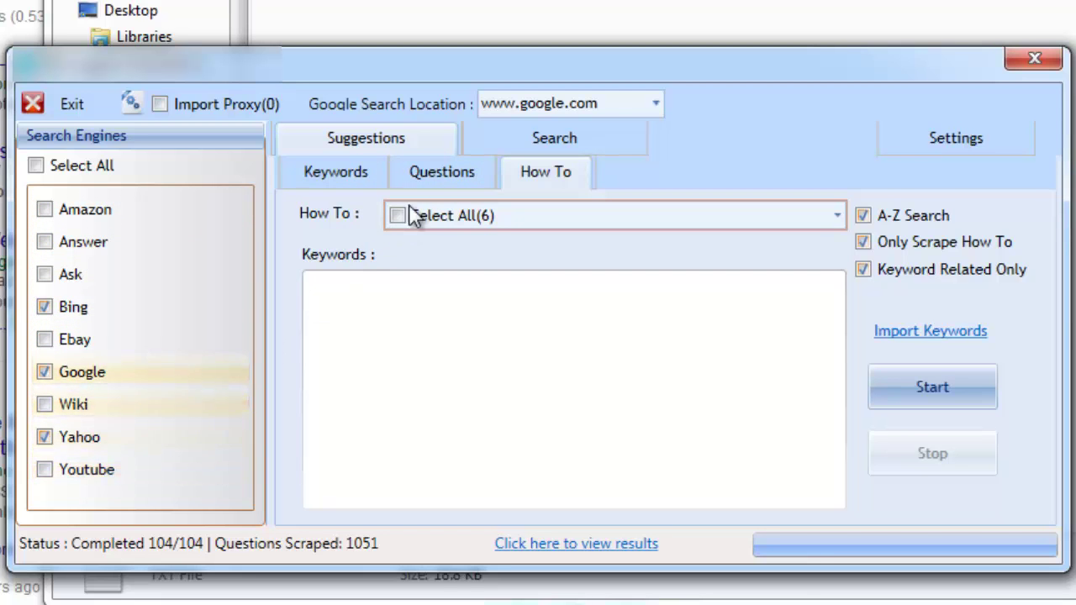
# On the Search tab, set Select Folder to the 11122015 Keywords folder path.
pyautogui.click(490, 145)
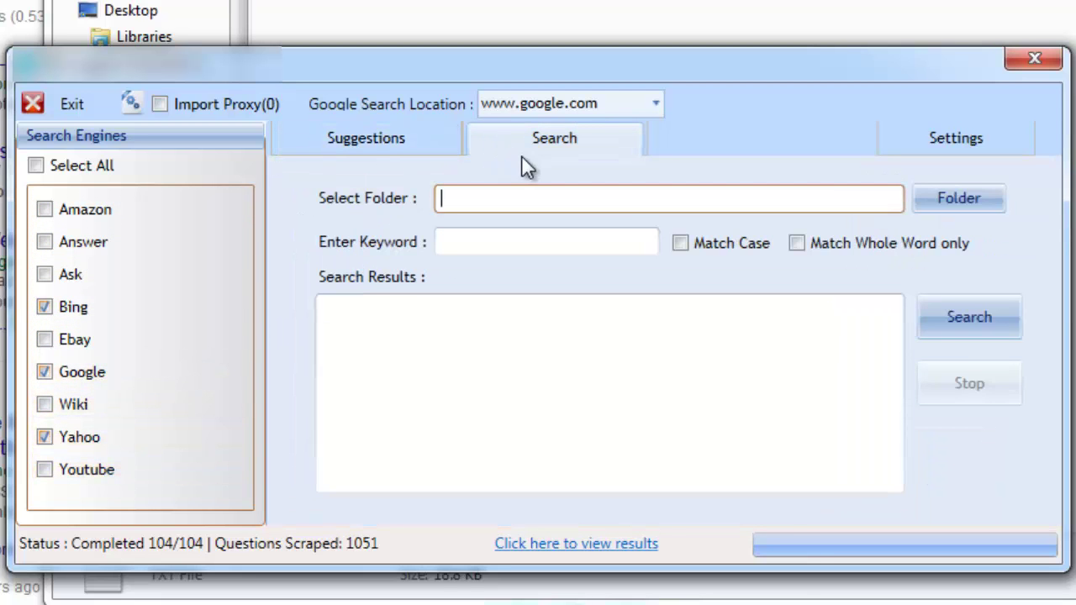
pyautogui.click(946, 195)
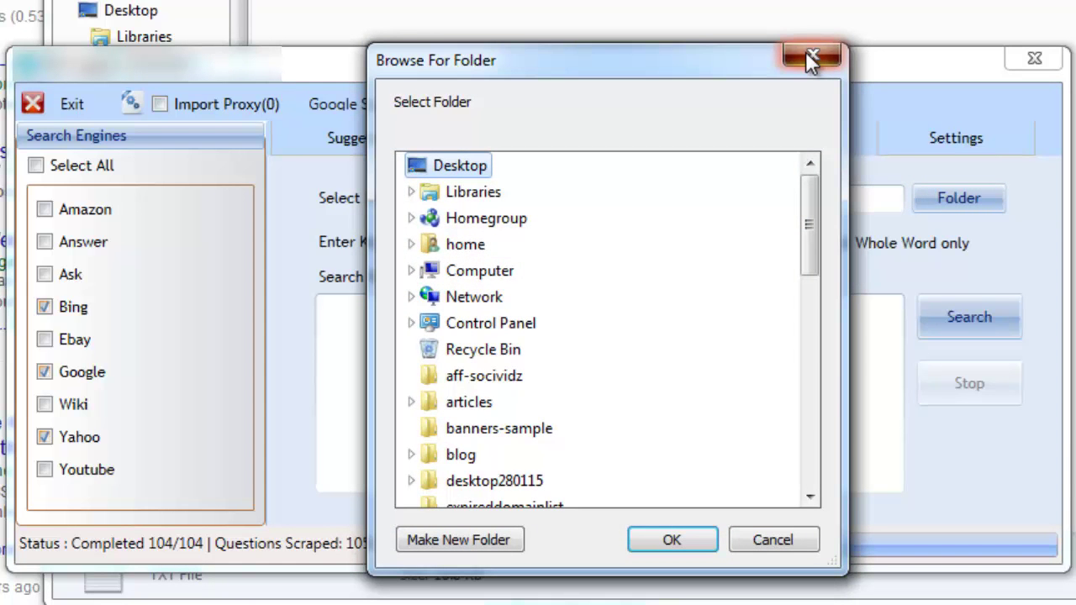
pyautogui.click(509, 382)
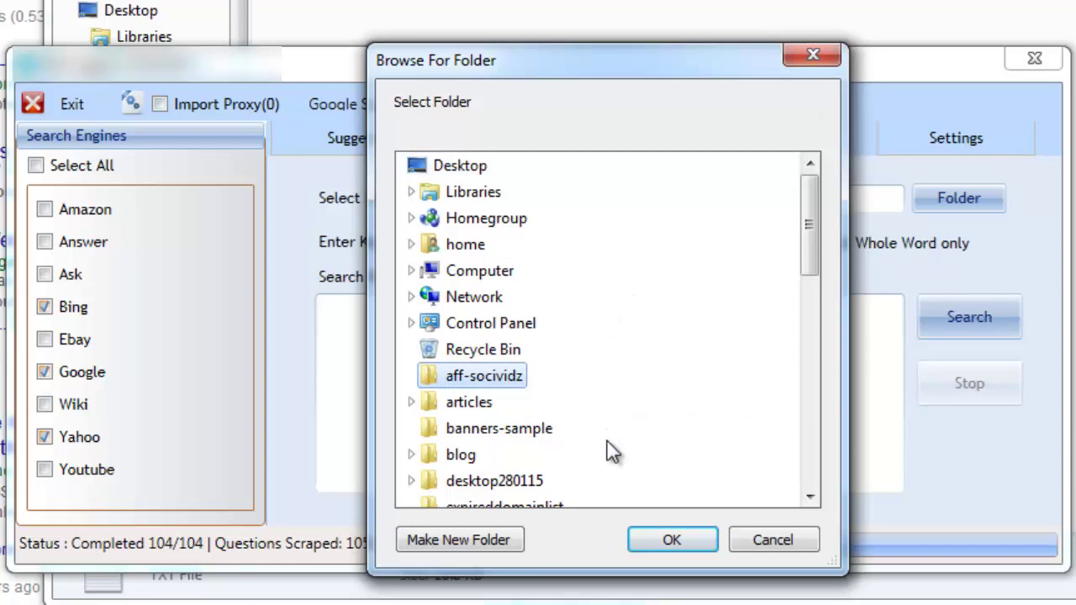
pyautogui.click(672, 540)
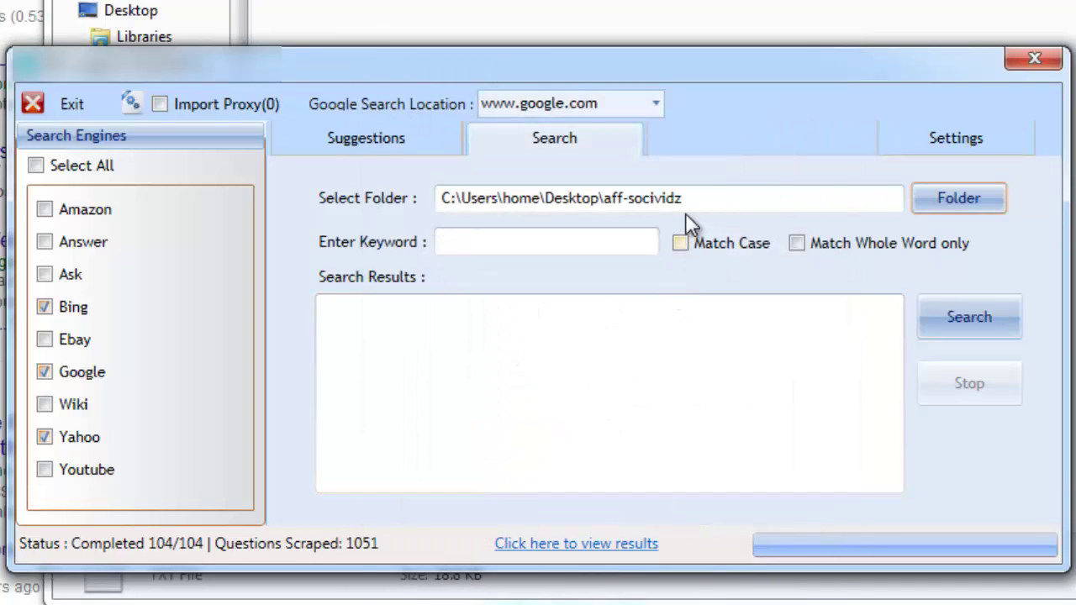
pyautogui.moveTo(500, 198); pyautogui.dragTo(368, 207)
pyautogui.write('E:\\software\\HQSuggest\\Standard\\11122015\\Keywords')
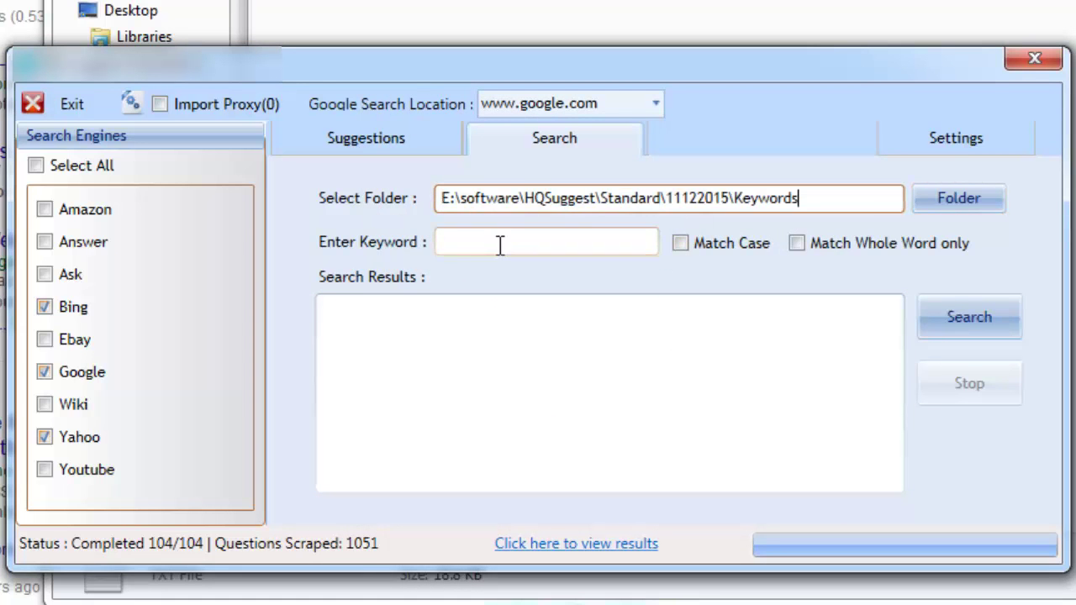
# Search that folder for 'seo' and scroll through the 133 matching phrases.
pyautogui.click(505, 245)
pyautogui.write('seo')
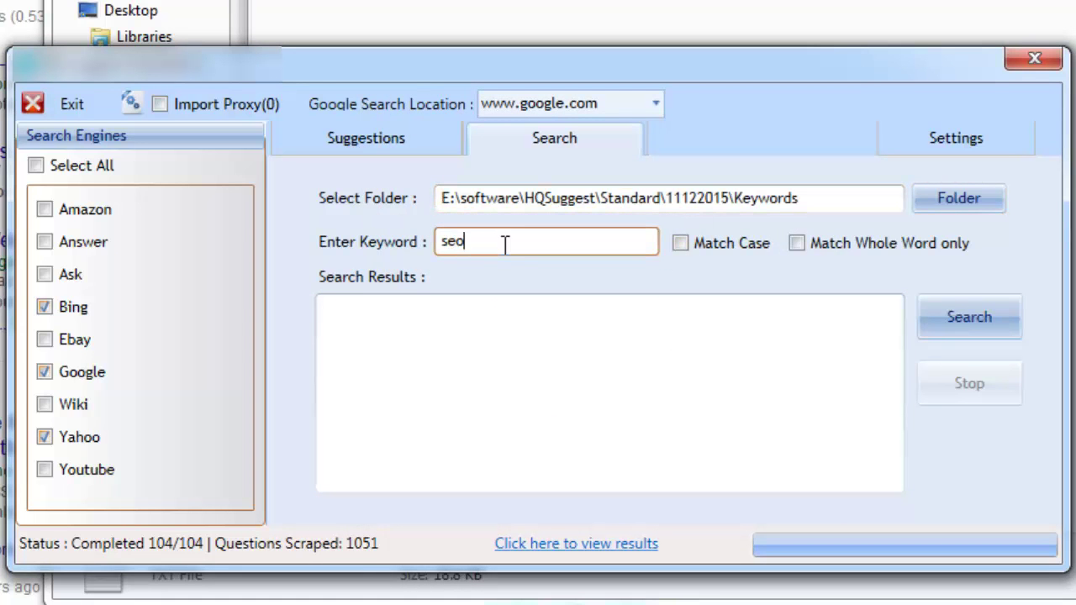
pyautogui.click(793, 307)
pyautogui.moveTo(510, 199); pyautogui.dragTo(785, 198)
pyautogui.click(785, 198)
pyautogui.click(588, 241)
pyautogui.click(947, 320)
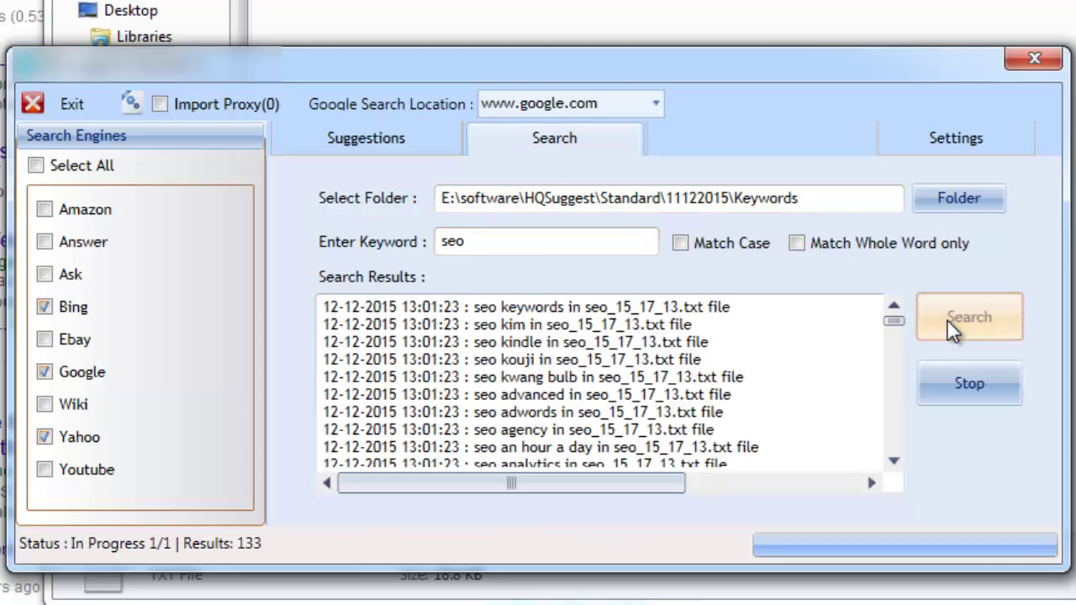
pyautogui.scroll(-3, 896, 325)
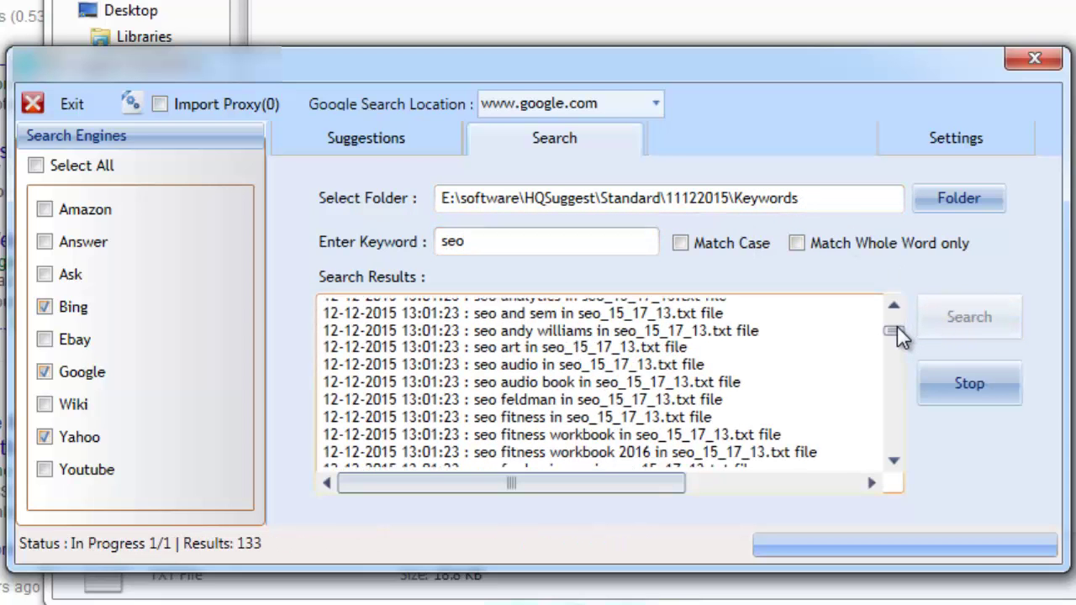
pyautogui.moveTo(896, 327); pyautogui.dragTo(893, 452)
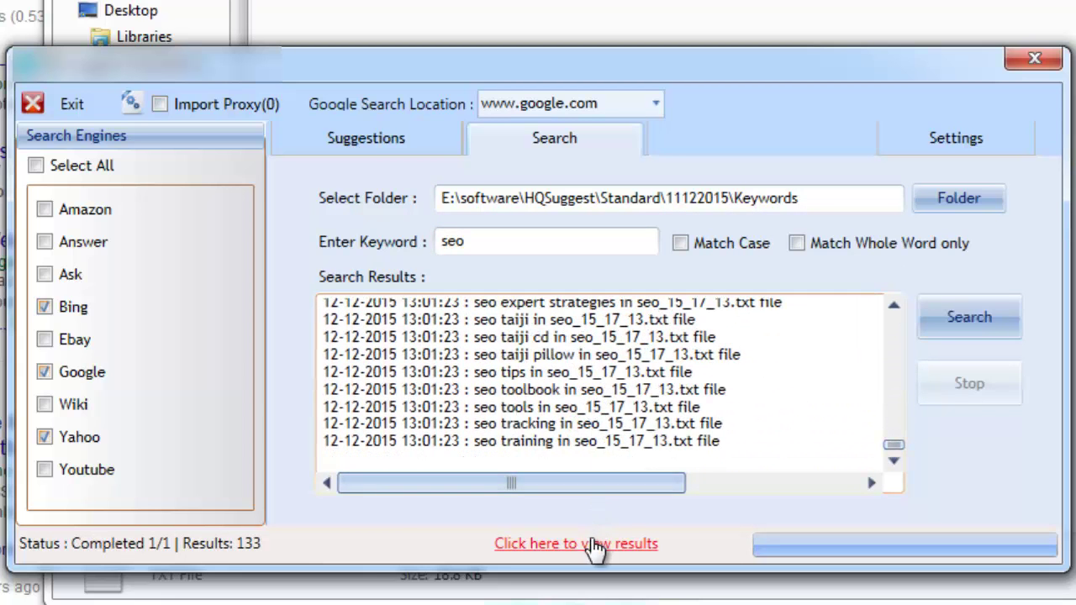
# Open the saved results folder in Windows Explorer from 'Click here to view results'.
pyautogui.click(557, 546)
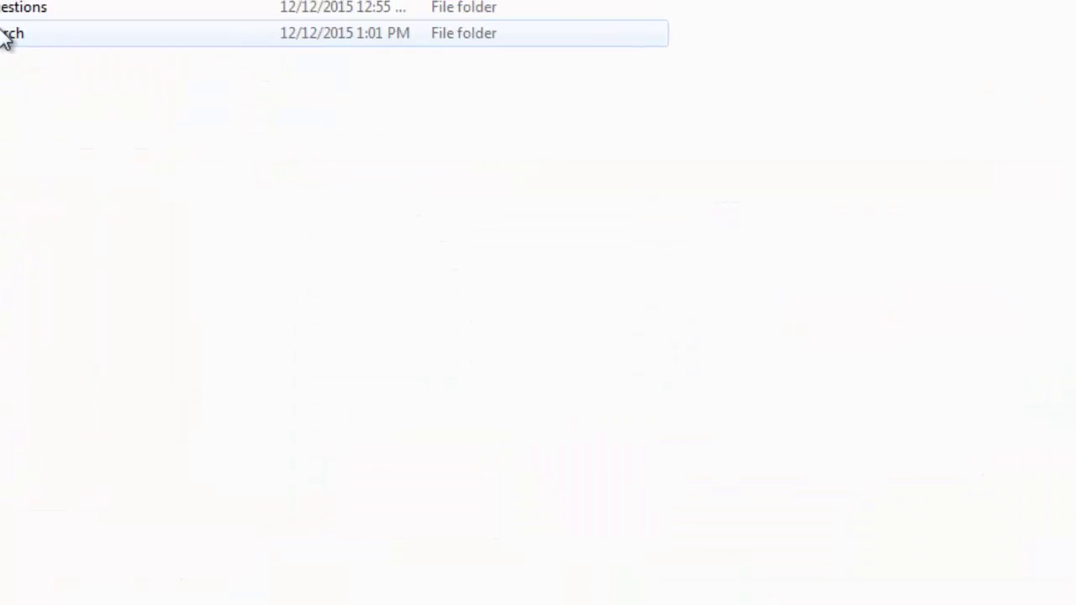